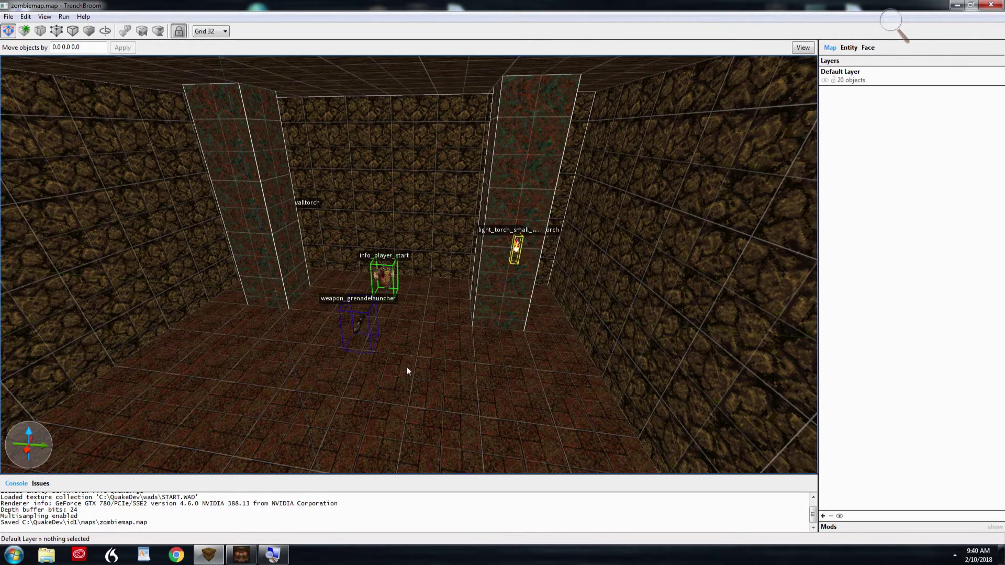
# - Fly the camera out through the wall and circle the box's outer corner
pyautogui.press('w')
pyautogui.moveTo(406, 367); pyautogui.dragTo(285, 346, button='right')
pyautogui.press('s')
pyautogui.press('d')
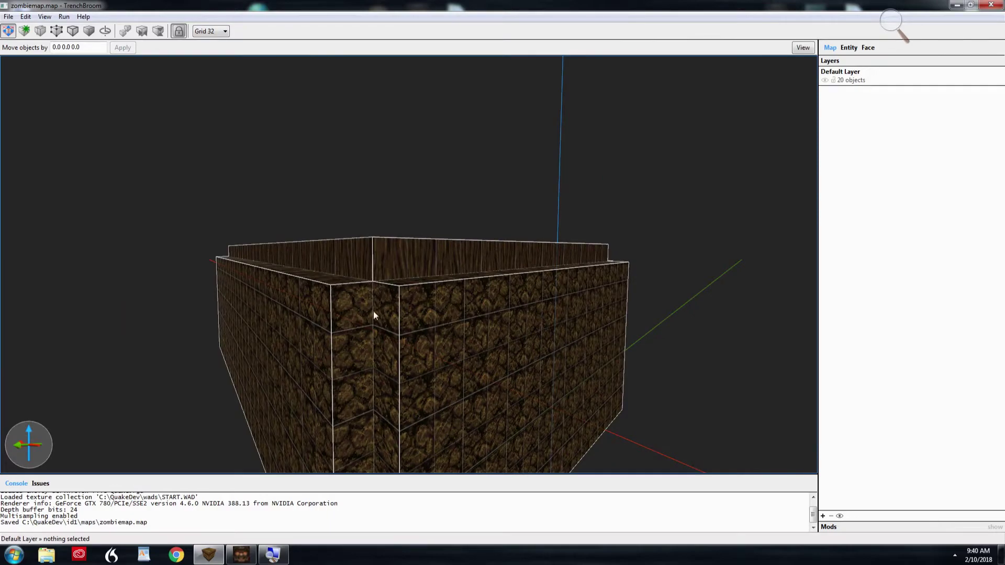
pyautogui.press('a')
pyautogui.moveTo(384, 292); pyautogui.dragTo(518, 326, button='right')
# - Fly back inside to view info_player_start, the pillars, torch and ceiling
pyautogui.press('w')
pyautogui.press('s')
pyautogui.press('w')
pyautogui.press('s')
pyautogui.press('d')
pyautogui.press('w')
pyautogui.press('a')
pyautogui.press('d')
pyautogui.press('s')
pyautogui.press('w')
# - Bring the Compiling Gui window to the front and move it up and left over the map
pyautogui.scroll(-5, 518, 327)
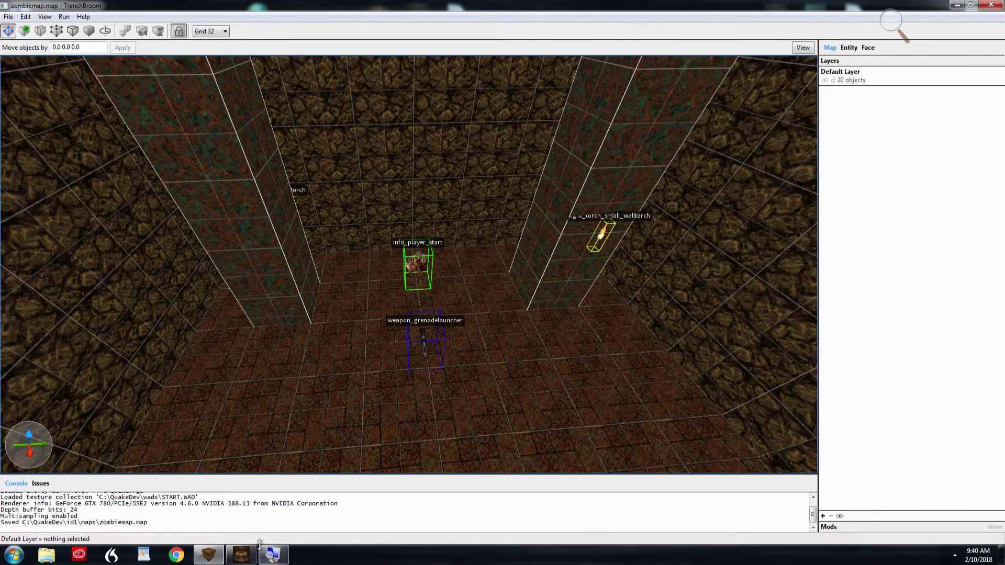
pyautogui.click(241, 554)
pyautogui.moveTo(456, 152); pyautogui.dragTo(426, 138)
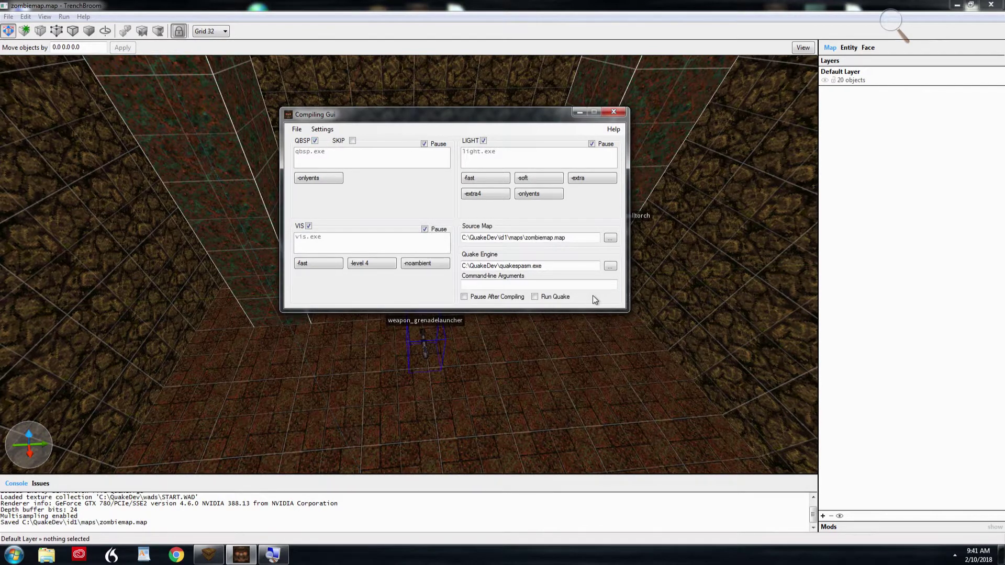
# - Compile zombiemap.map through QBSP, VIS and LIGHT, continuing past each prompt until the windows close
pyautogui.hotkey('ctrl', 'c')
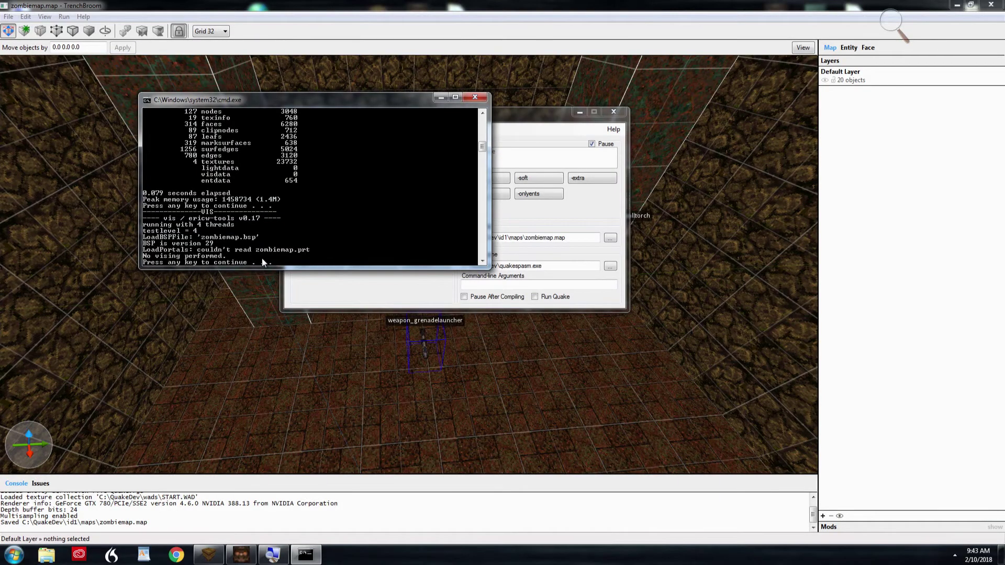
pyautogui.press('space')
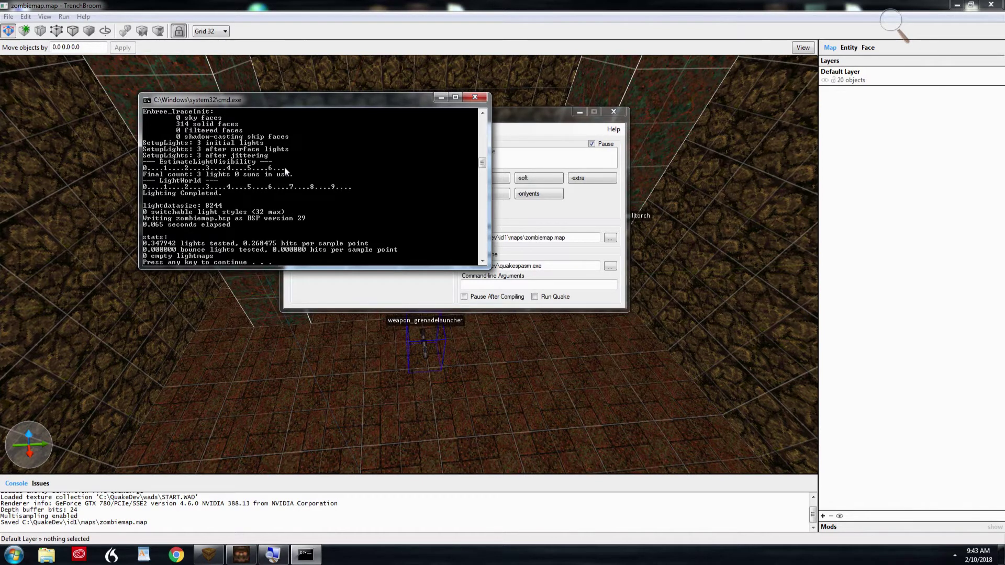
pyautogui.press('space')
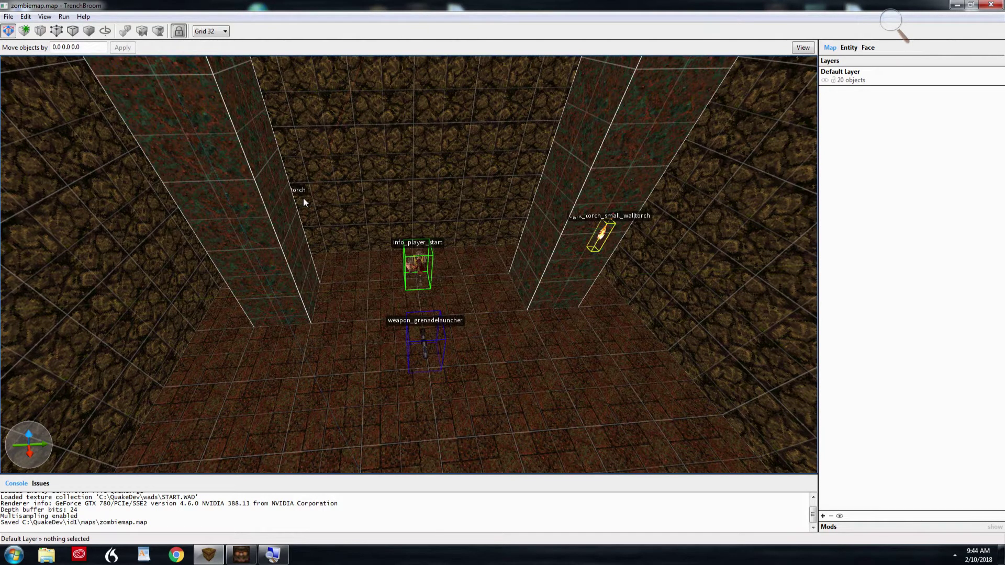
# - Load zombiemap.pts and turn the camera along the green leak line toward the zombie corner
pyautogui.click(9, 16)
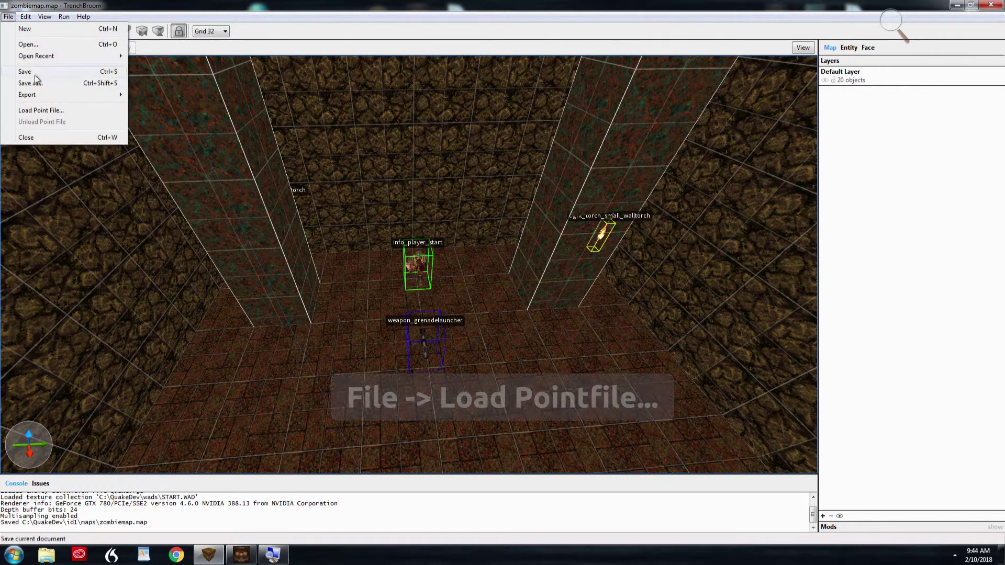
pyautogui.click(42, 110)
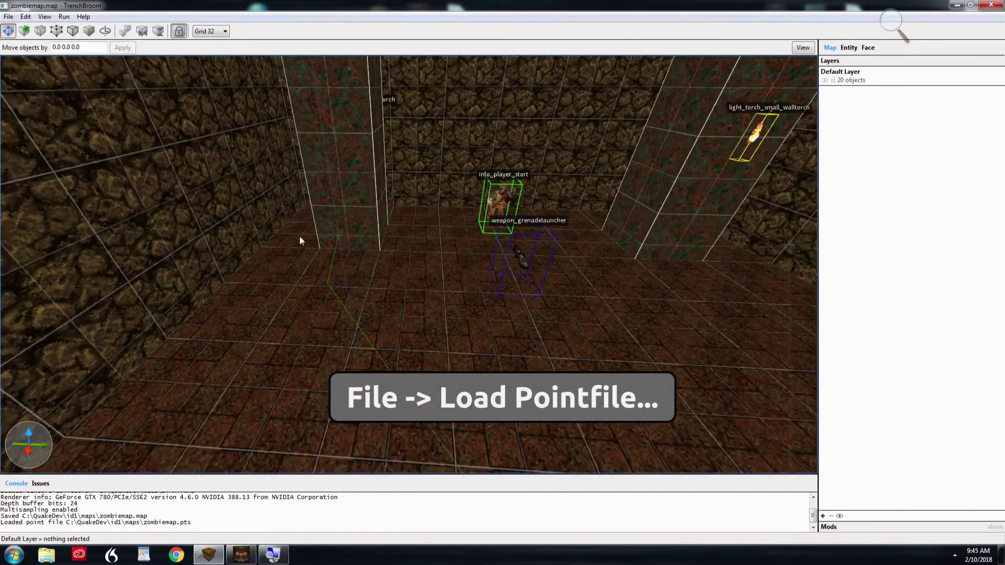
pyautogui.moveTo(406, 344); pyautogui.dragTo(508, 331, button='right')
pyautogui.hotkey('ctrl', '.')
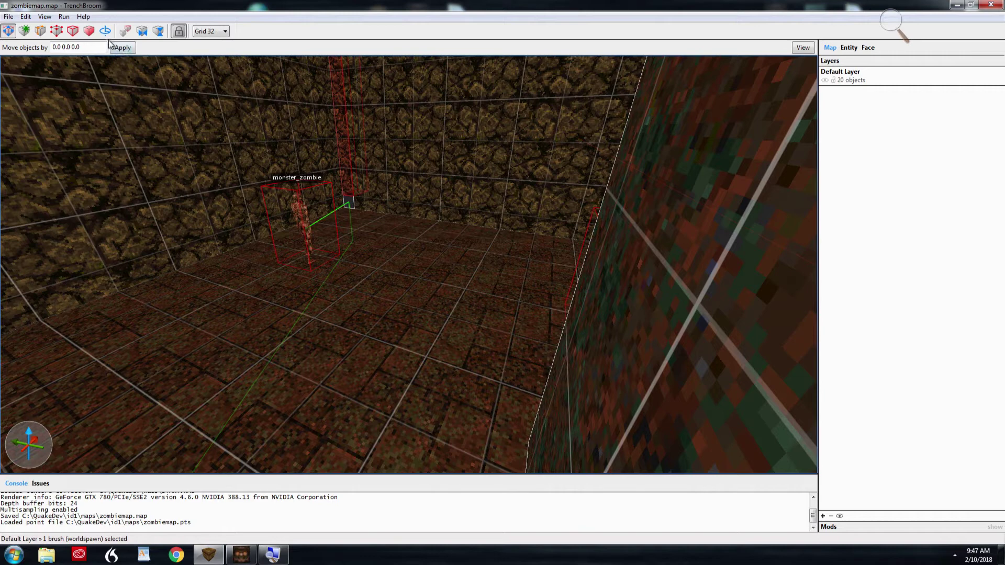
# - Step the camera forward and back through the leak trace points with Move to Next Point, Period and Comma
pyautogui.click(45, 17)
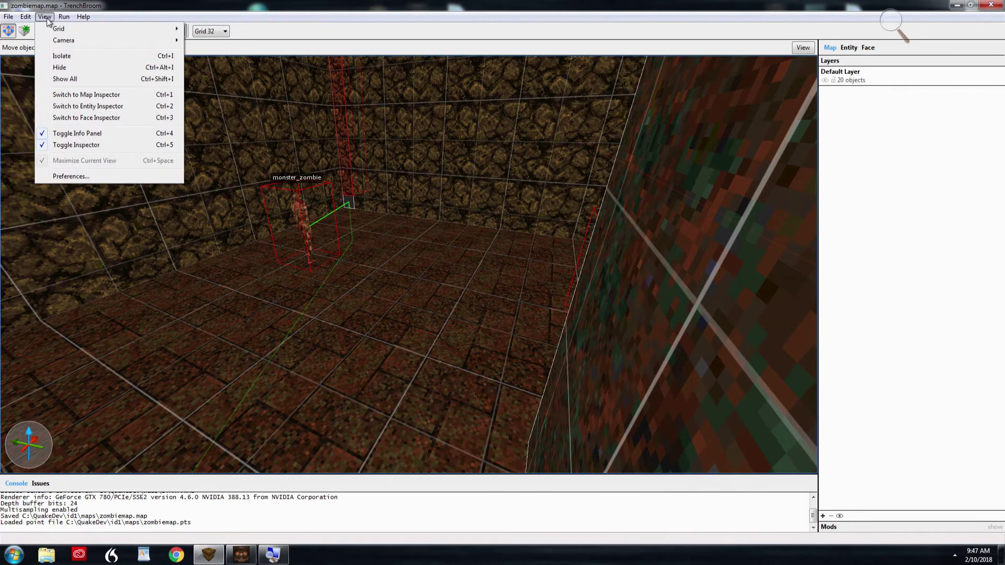
pyautogui.moveTo(173, 40)
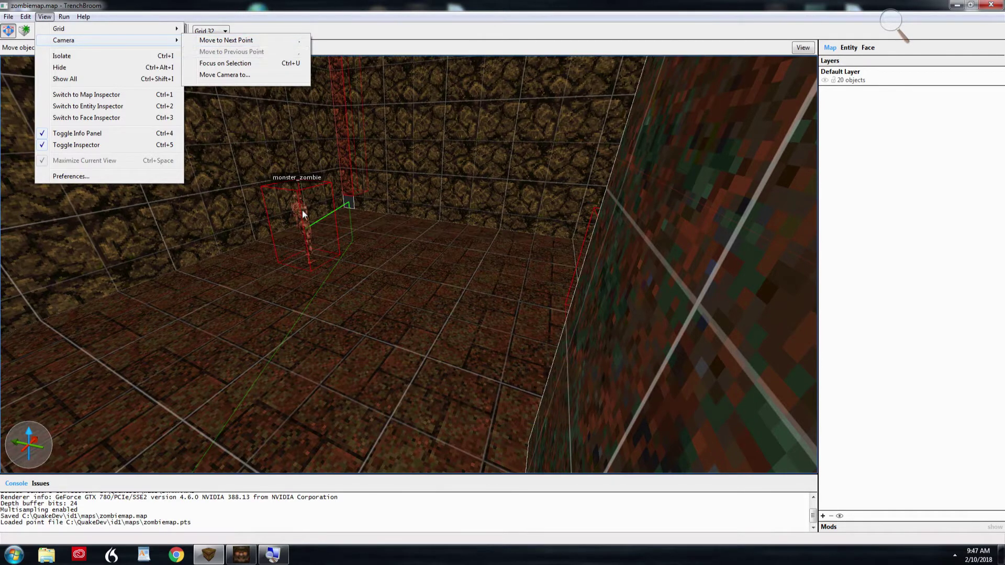
pyautogui.click(224, 42)
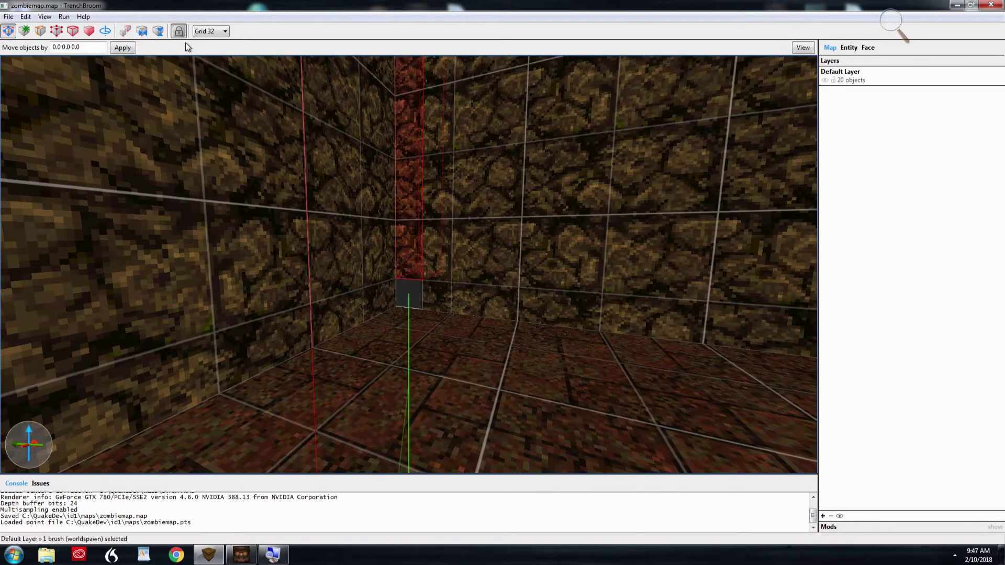
pyautogui.press('.')
pyautogui.press('.')
pyautogui.press('.')
pyautogui.press('.')
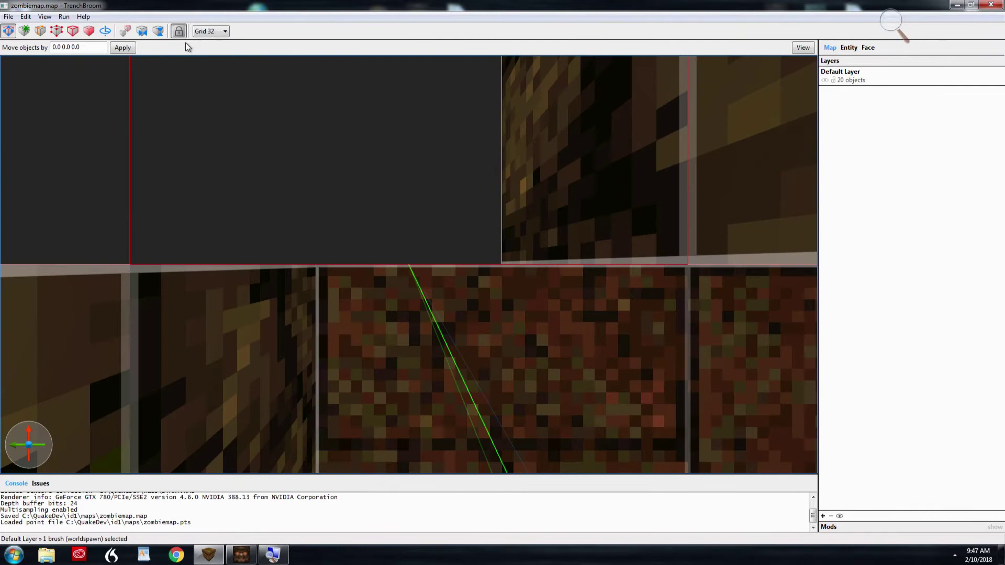
pyautogui.press('.')
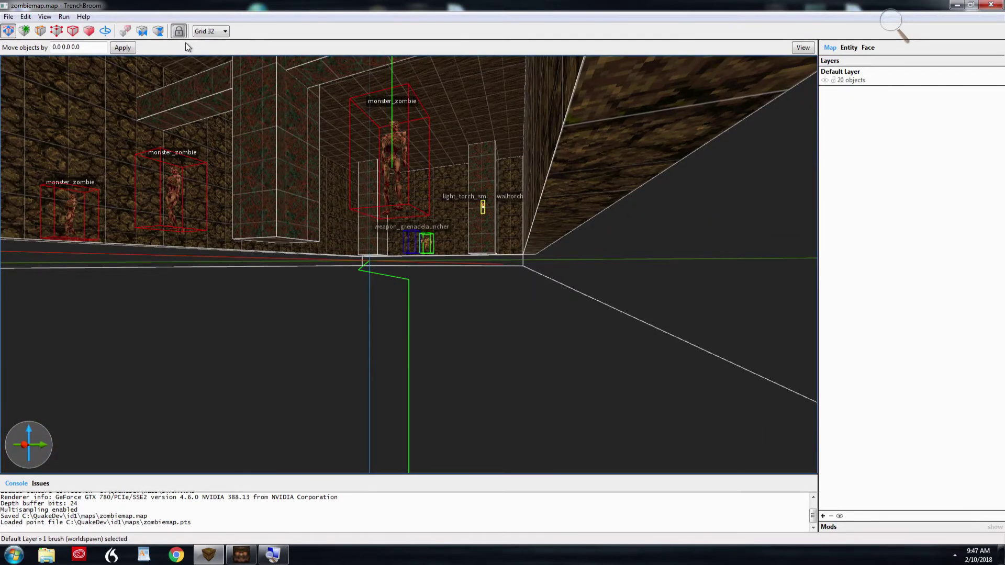
pyautogui.hotkey('ctrl', '.')
pyautogui.hotkey('ctrl', '.')
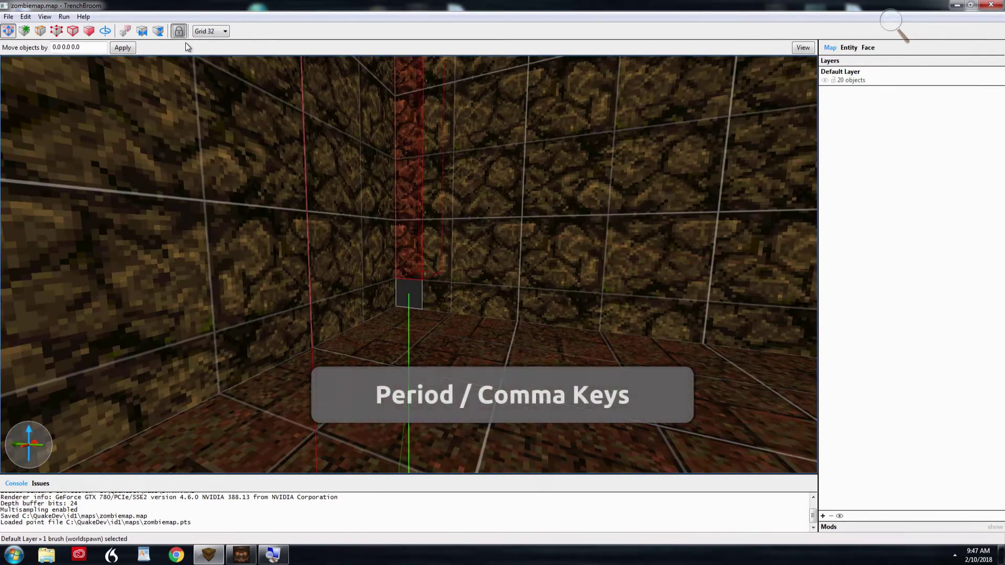
pyautogui.press('.')
pyautogui.press('.')
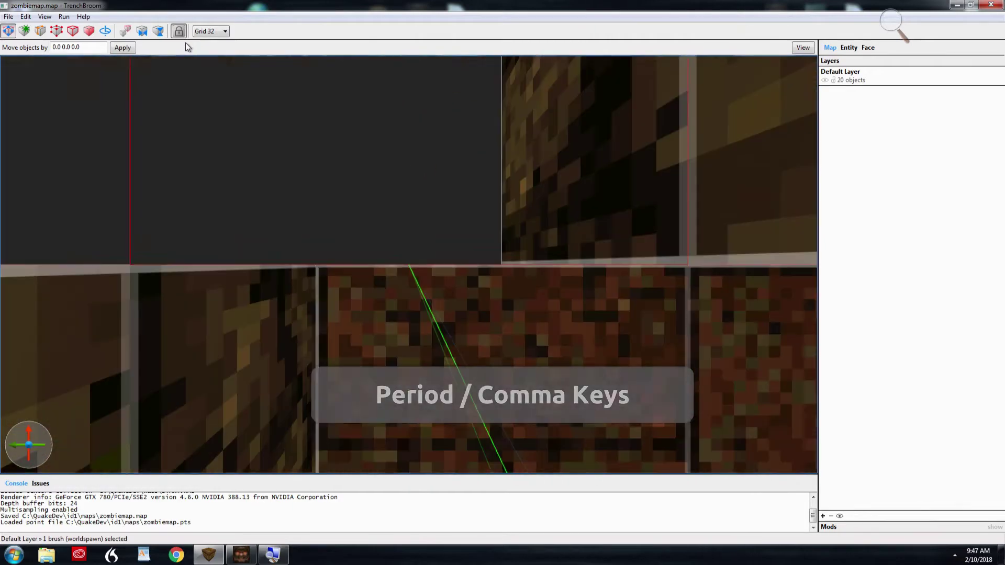
pyautogui.press(',')
pyautogui.press(',')
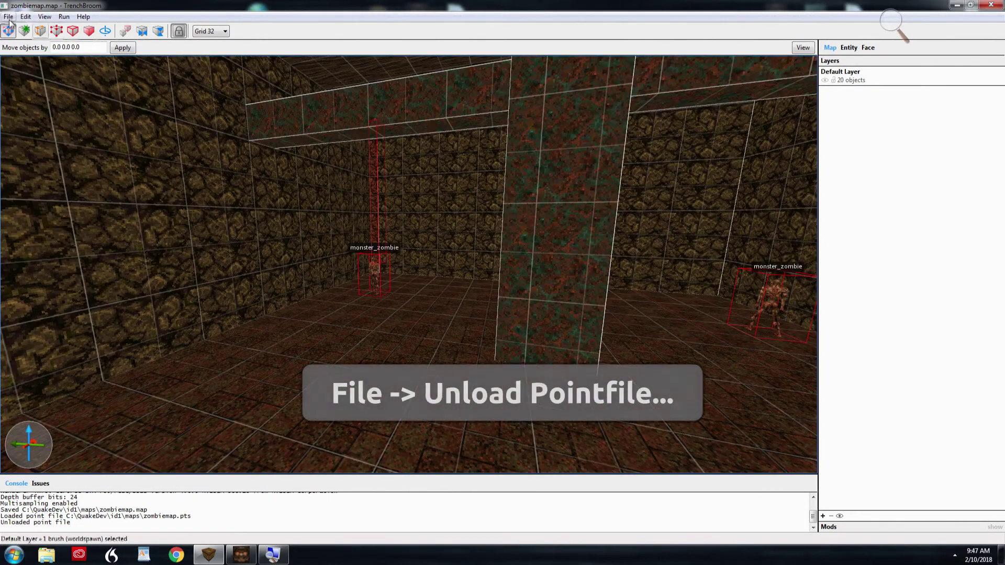
# - Unload the zombiemap.pts point file and bring Compiling Gui back to the front
pyautogui.click(8, 16)
pyautogui.click(42, 150)
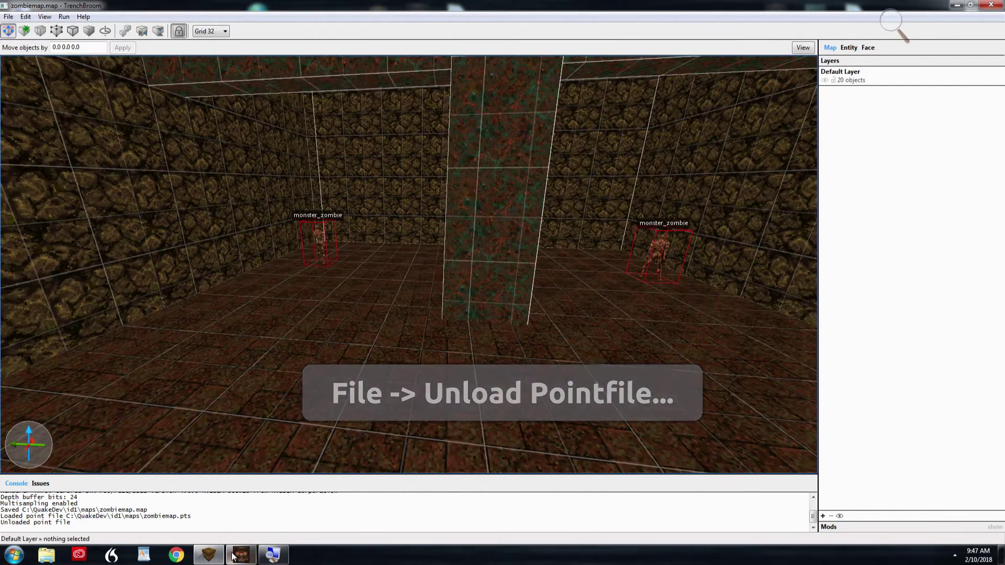
pyautogui.click(234, 556)
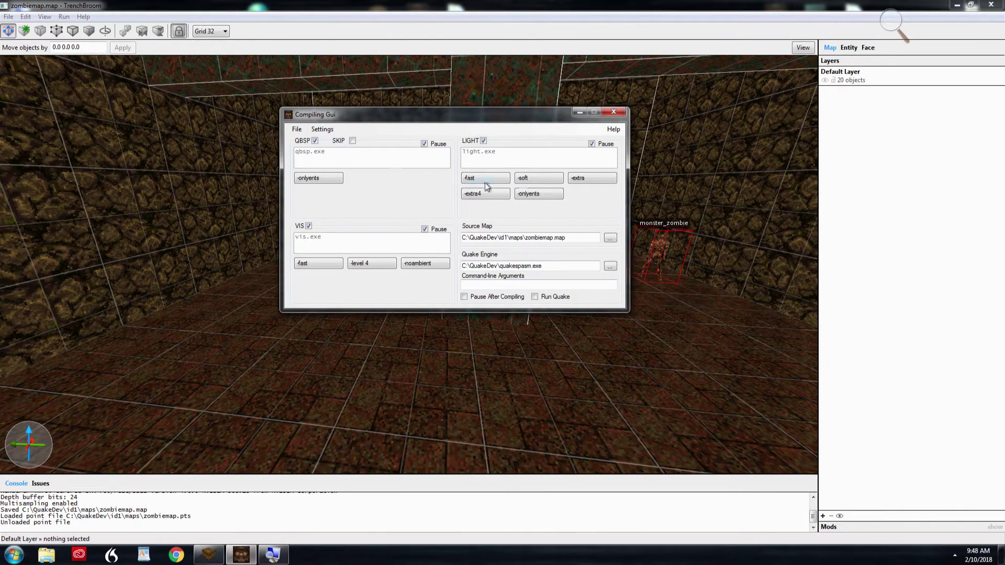
# - Open zombiemap.log from the C:\QuakeDev\working folder in Notepad
pyautogui.click(245, 555)
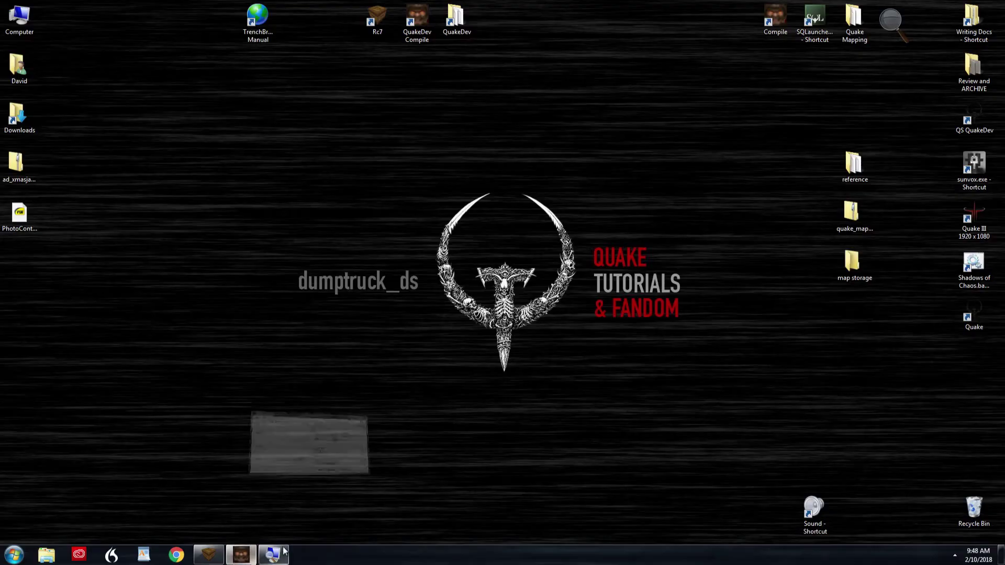
pyautogui.moveTo(283, 551)
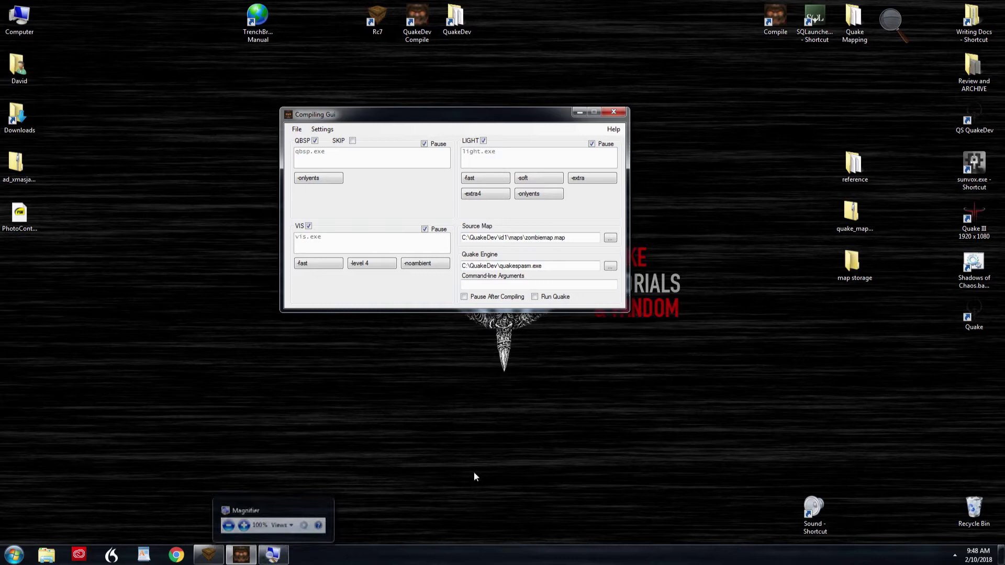
pyautogui.doubleClick(456, 18)
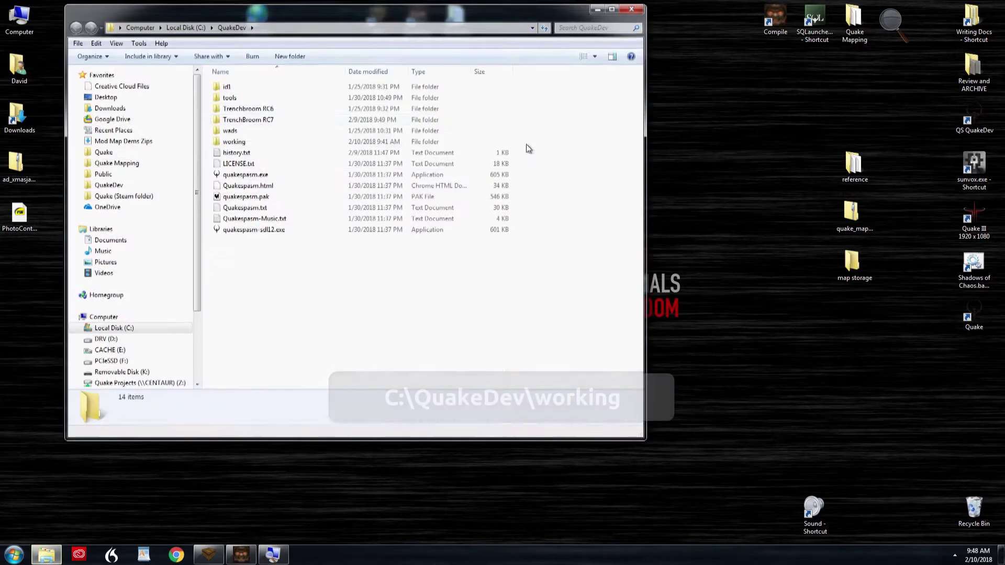
pyautogui.doubleClick(264, 141)
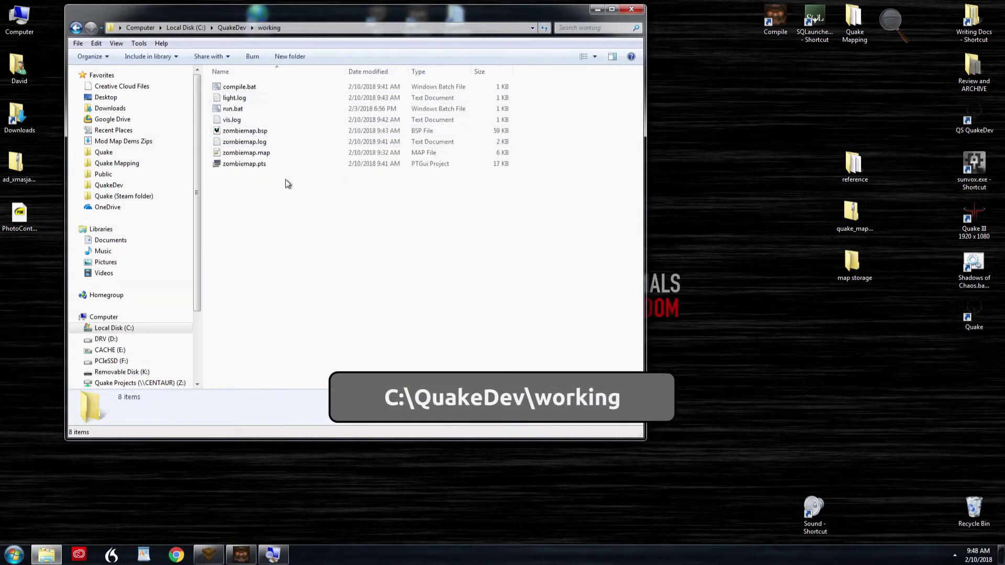
pyautogui.doubleClick(271, 142)
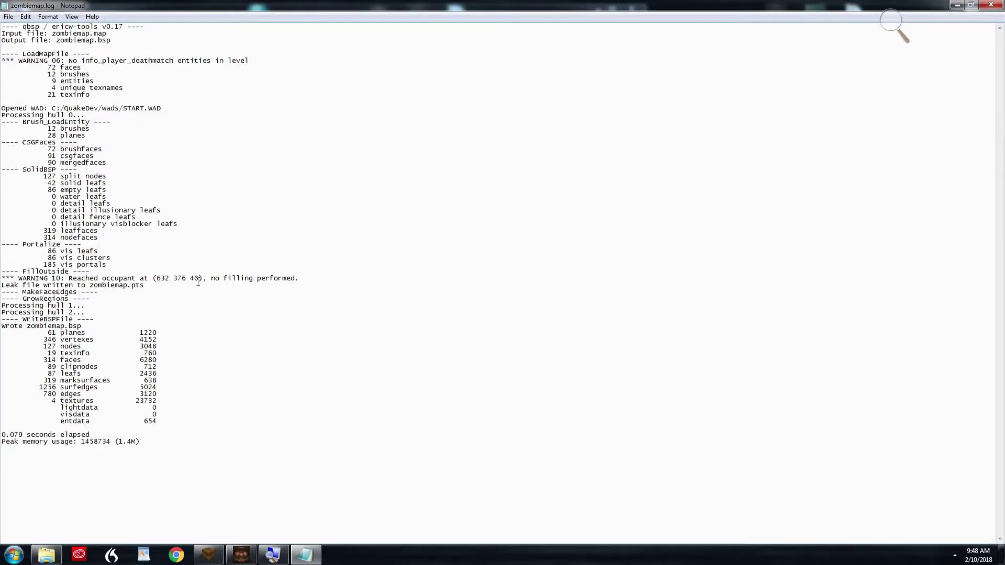
# - Copy the leak coordinates 632 376 40 from the log and minimize Notepad
pyautogui.moveTo(199, 279); pyautogui.dragTo(156, 279)
pyautogui.rightClick(182, 277)
pyautogui.click(205, 312)
pyautogui.click(954, 5)
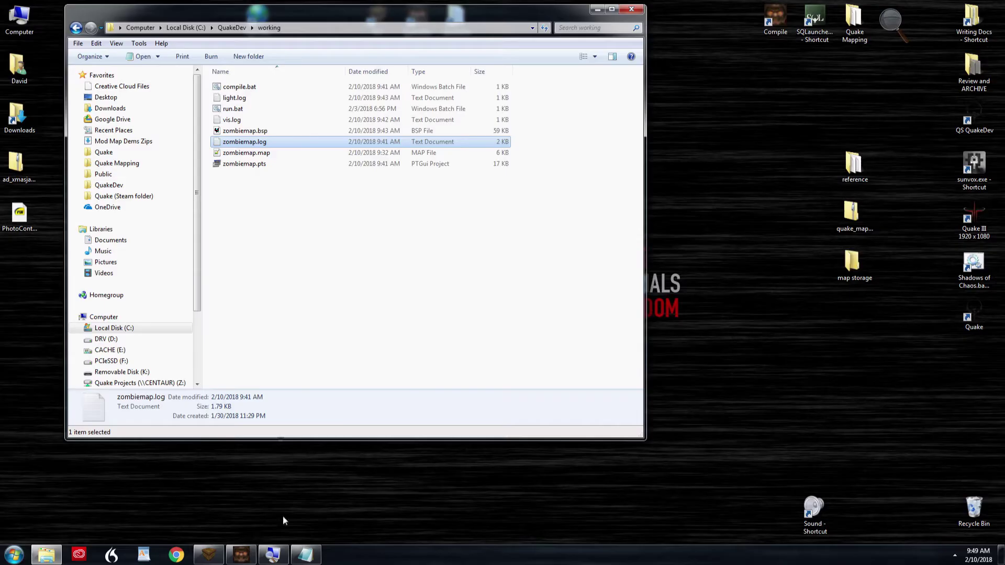
pyautogui.moveTo(249, 558)
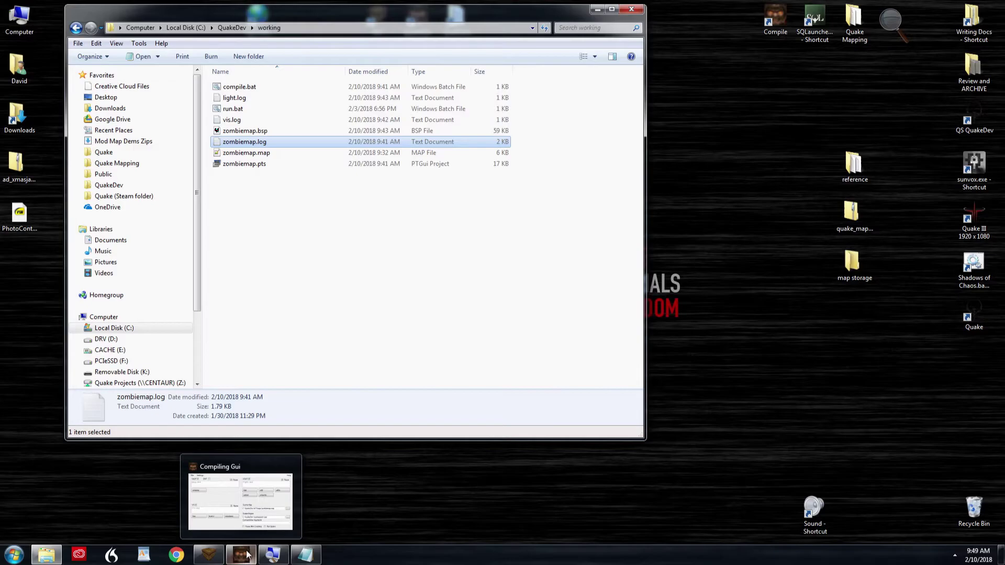
# - Move the camera to 632 376 40 and close in on the dark square at the leak line's end
pyautogui.click(222, 557)
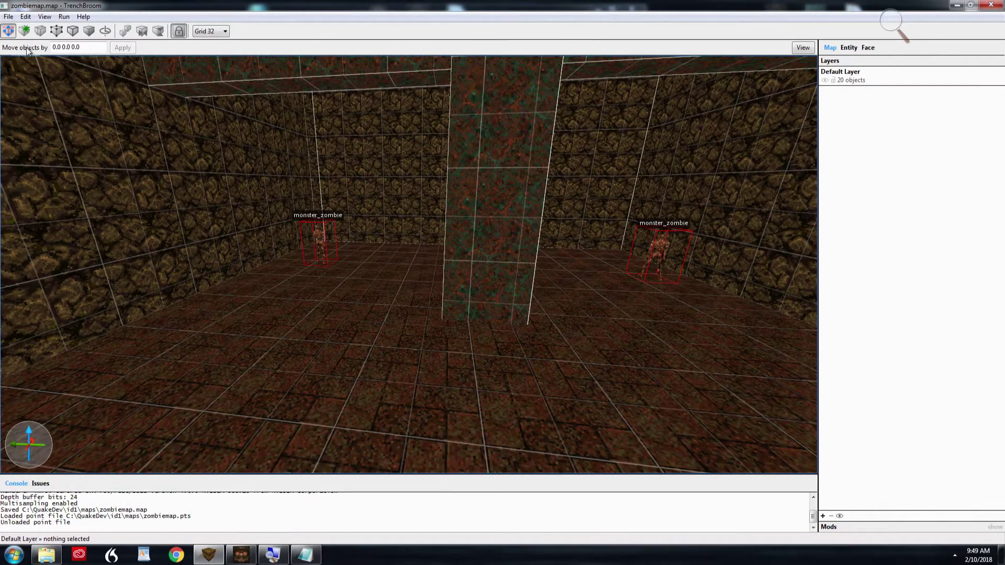
pyautogui.click(44, 16)
pyautogui.moveTo(60, 41)
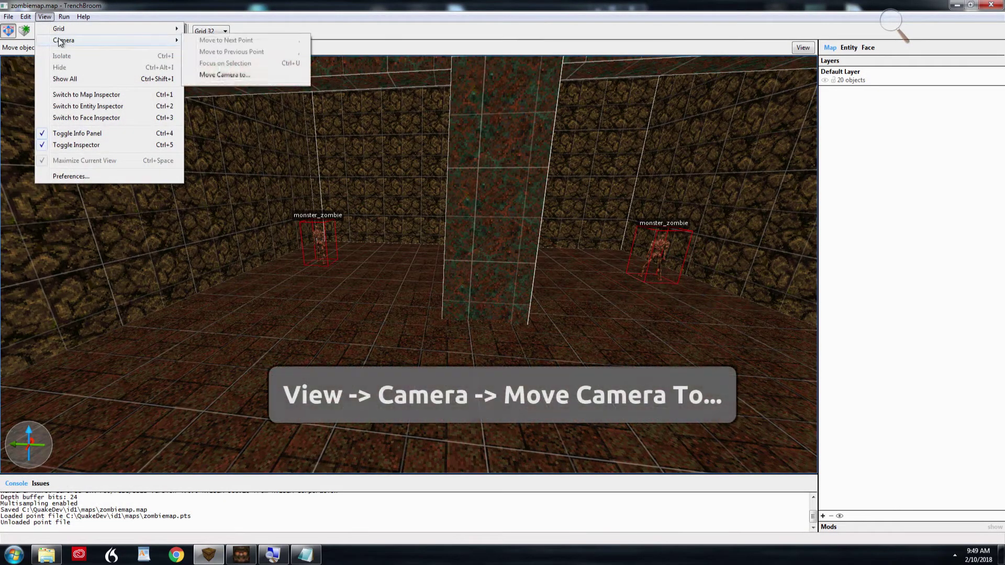
pyautogui.click(230, 75)
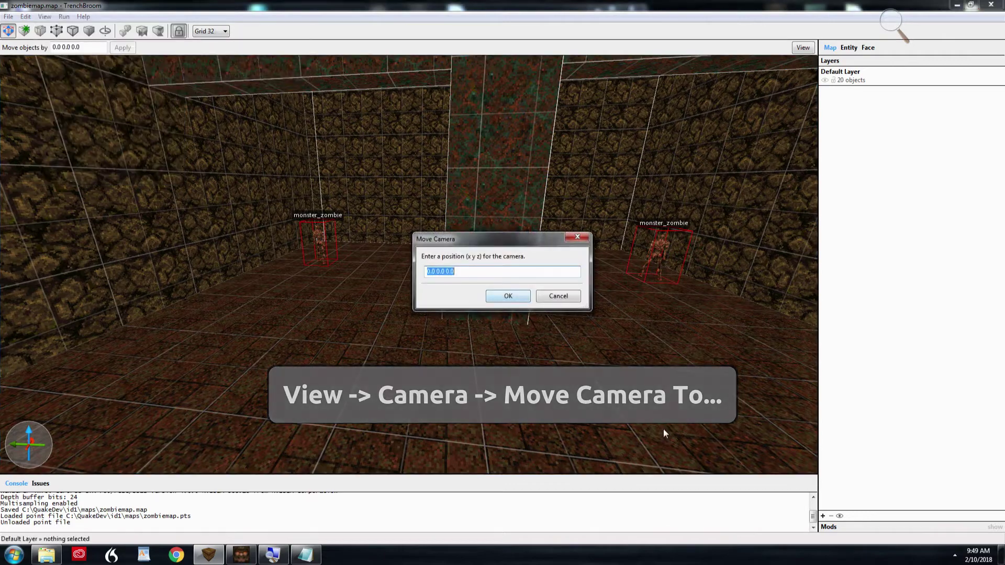
pyautogui.press('End')
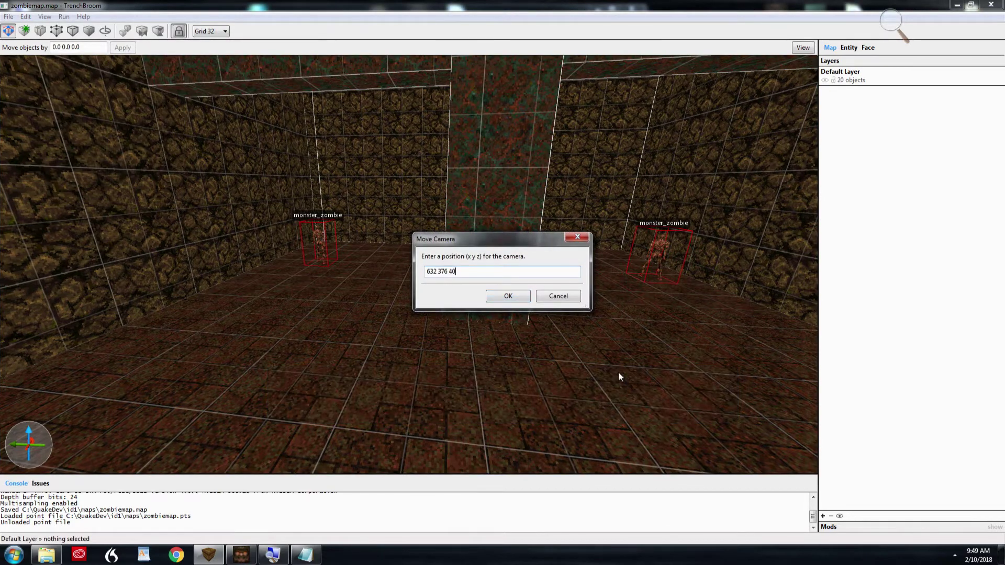
pyautogui.click(519, 300)
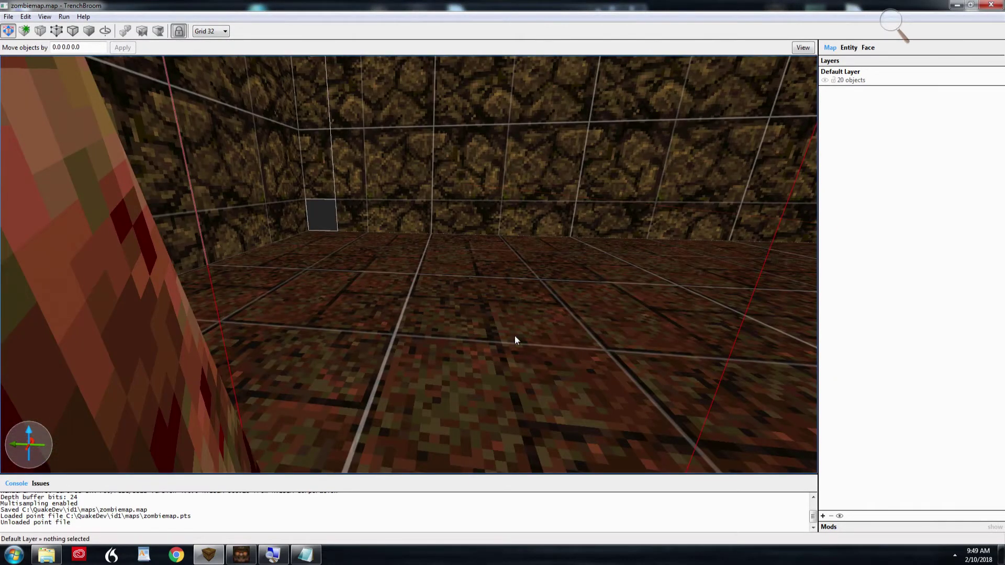
pyautogui.moveTo(497, 317)
pyautogui.mouseDown(button='right')
pyautogui.moveTo(503, 358)
pyautogui.moveTo(509, 226)
pyautogui.moveTo(510, 294)
pyautogui.moveTo(551, 312)
pyautogui.moveTo(683, 299)
pyautogui.moveTo(500, 308)
pyautogui.moveTo(493, 321)
pyautogui.mouseUp(button='right')
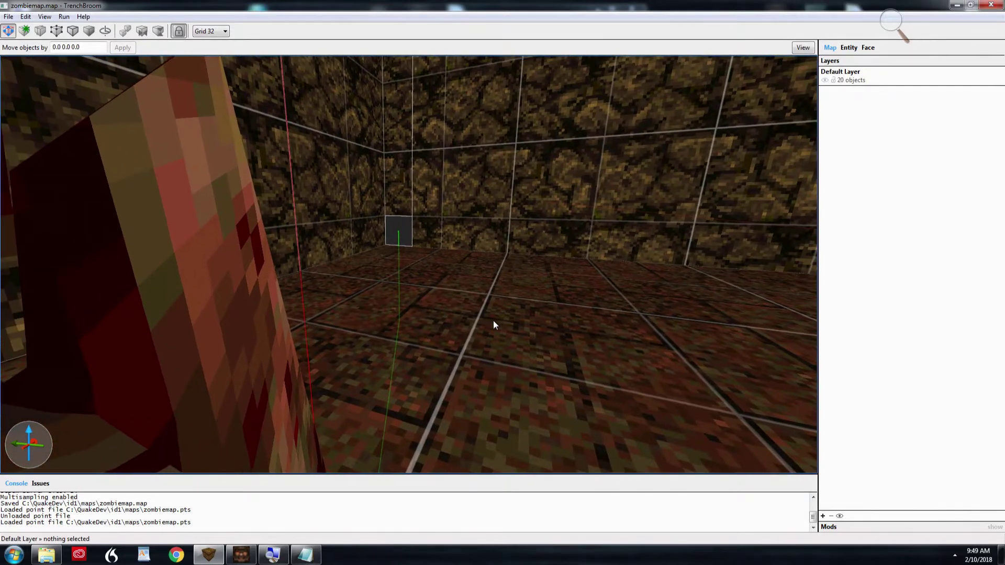
pyautogui.scroll(6, 493, 320)
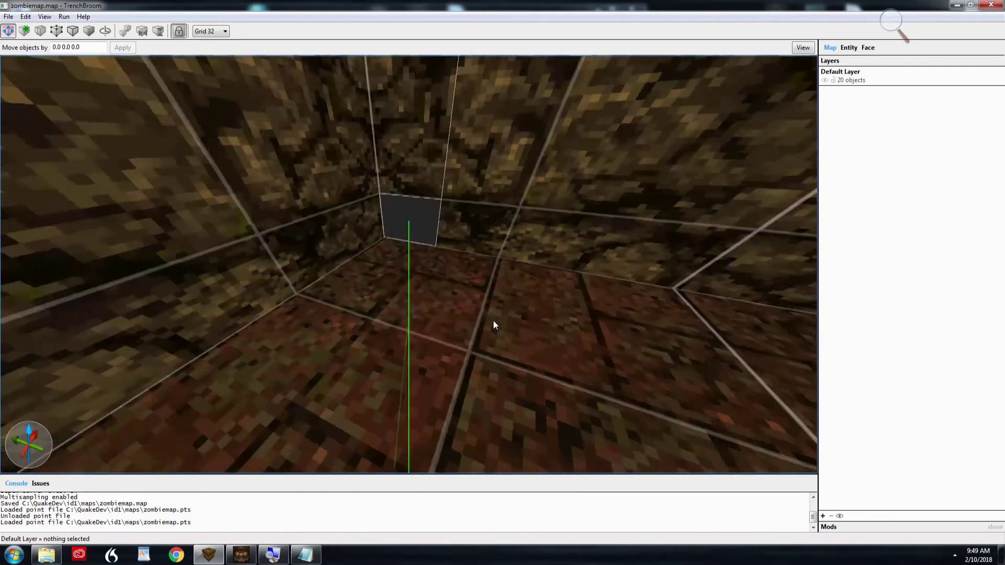
# - Unload the point file and frame the red brick brush in the view
pyautogui.click(8, 16)
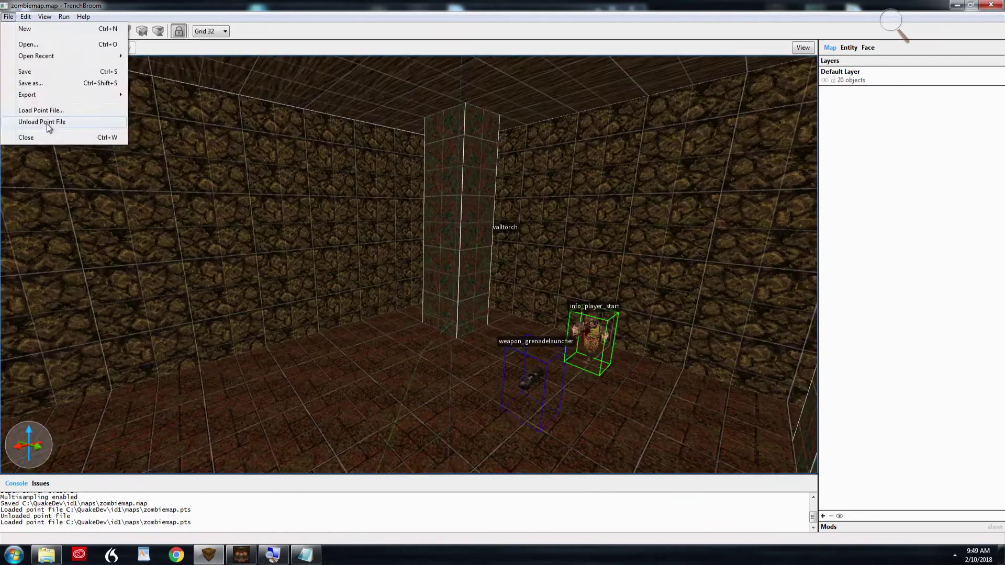
pyautogui.click(46, 123)
pyautogui.moveTo(338, 212)
pyautogui.mouseDown(button='right')
pyautogui.moveTo(348, 234)
pyautogui.moveTo(210, 225)
pyautogui.moveTo(375, 253)
pyautogui.mouseUp(button='right')
pyautogui.scroll(-12, 214, 222)
pyautogui.scroll(-5, 355, 244)
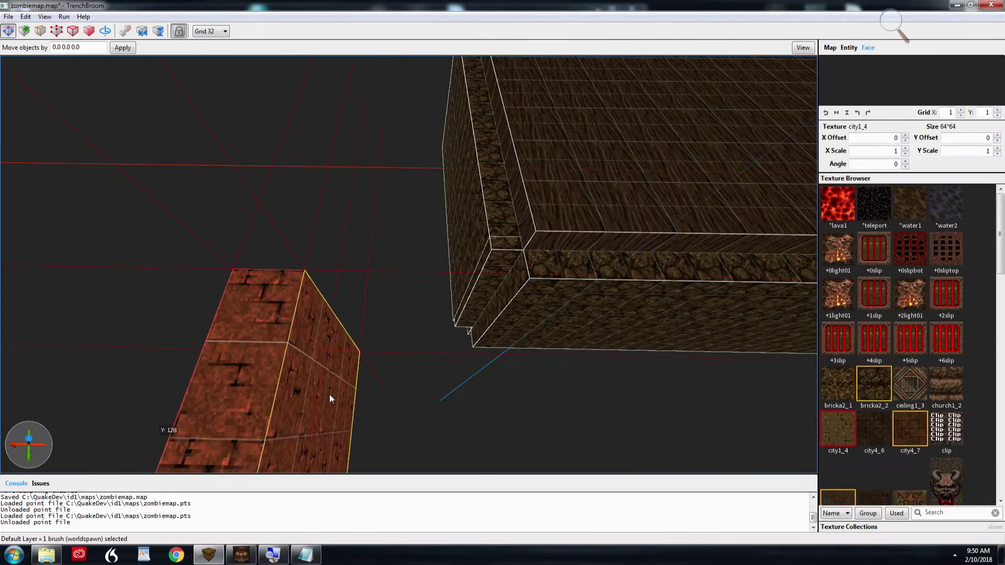
# - Pull the red brush's face out to 256 units, its bottom down, and its left face toward the brown block
pyautogui.keyDown('shift'); pyautogui.moveTo(328, 394); pyautogui.dragTo(699, 376); pyautogui.keyUp('shift')
pyautogui.keyDown('alt'); pyautogui.moveTo(507, 384); pyautogui.dragTo(621, 397, button='right'); pyautogui.keyUp('alt')
pyautogui.scroll(-6, 622, 396)
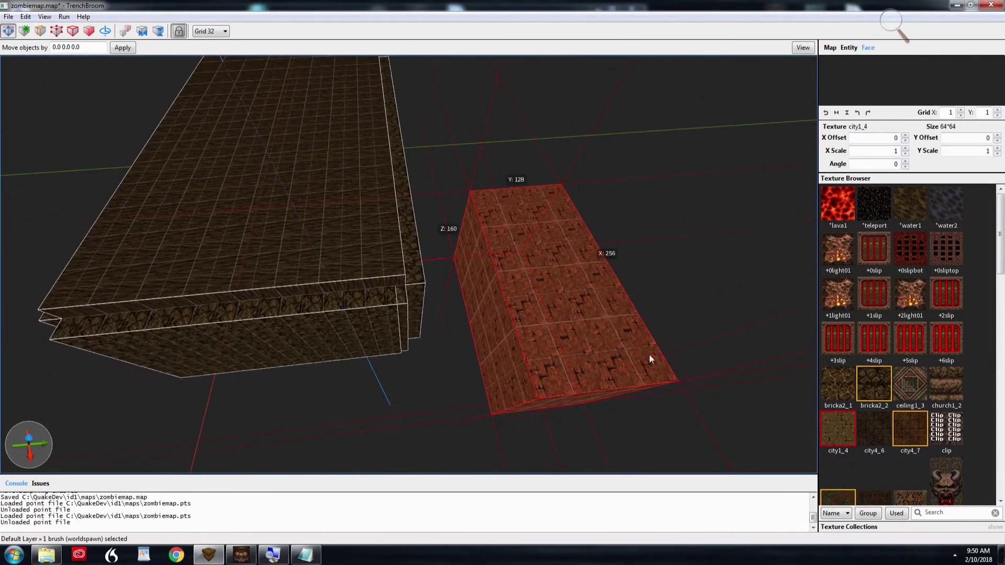
pyautogui.keyDown('shift'); pyautogui.moveTo(463, 348); pyautogui.dragTo(452, 402); pyautogui.keyUp('shift')
pyautogui.scroll(4, 582, 398)
pyautogui.moveTo(542, 398)
pyautogui.keyDown('alt'); pyautogui.mouseDown(button='right')
pyautogui.moveTo(582, 398)
pyautogui.moveTo(579, 364)
pyautogui.moveTo(568, 378)
pyautogui.mouseUp(button='right'); pyautogui.keyUp('alt')
pyautogui.scroll(-4, 568, 378)
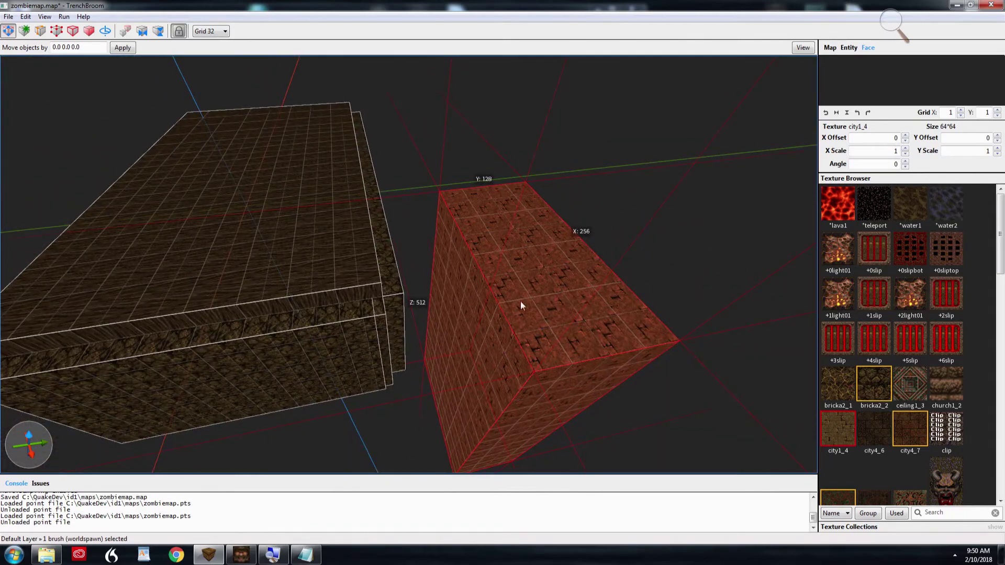
pyautogui.keyDown('shift'); pyautogui.moveTo(463, 304); pyautogui.dragTo(350, 335); pyautogui.keyUp('shift')
pyautogui.moveTo(350, 335)
pyautogui.keyDown('alt'); pyautogui.mouseDown(button='right')
pyautogui.moveTo(448, 322)
pyautogui.moveTo(443, 328)
pyautogui.moveTo(504, 293)
pyautogui.moveTo(513, 275)
pyautogui.moveTo(469, 320)
pyautogui.moveTo(549, 217)
pyautogui.moveTo(305, 215)
pyautogui.moveTo(274, 202)
pyautogui.moveTo(321, 207)
pyautogui.moveTo(354, 168)
pyautogui.moveTo(432, 209)
pyautogui.moveTo(429, 272)
pyautogui.mouseUp(button='right'); pyautogui.keyUp('alt')
# - Widen the red brush leftward to 448 units, check it from inside the room, and deselect it
pyautogui.scroll(4, 443, 328)
pyautogui.press('s')
pyautogui.press('d')
pyautogui.press('w')
pyautogui.press('s')
pyautogui.moveTo(435, 297)
pyautogui.keyDown('shift'); pyautogui.mouseDown()
pyautogui.moveTo(134, 306)
pyautogui.moveTo(190, 322)
pyautogui.mouseUp(); pyautogui.keyUp('shift')
pyautogui.moveTo(189, 321)
pyautogui.mouseDown(button='right')
pyautogui.moveTo(241, 303)
pyautogui.moveTo(395, 289)
pyautogui.moveTo(374, 278)
pyautogui.moveTo(438, 285)
pyautogui.moveTo(413, 292)
pyautogui.mouseUp(button='right')
pyautogui.press('w')
pyautogui.press('s')
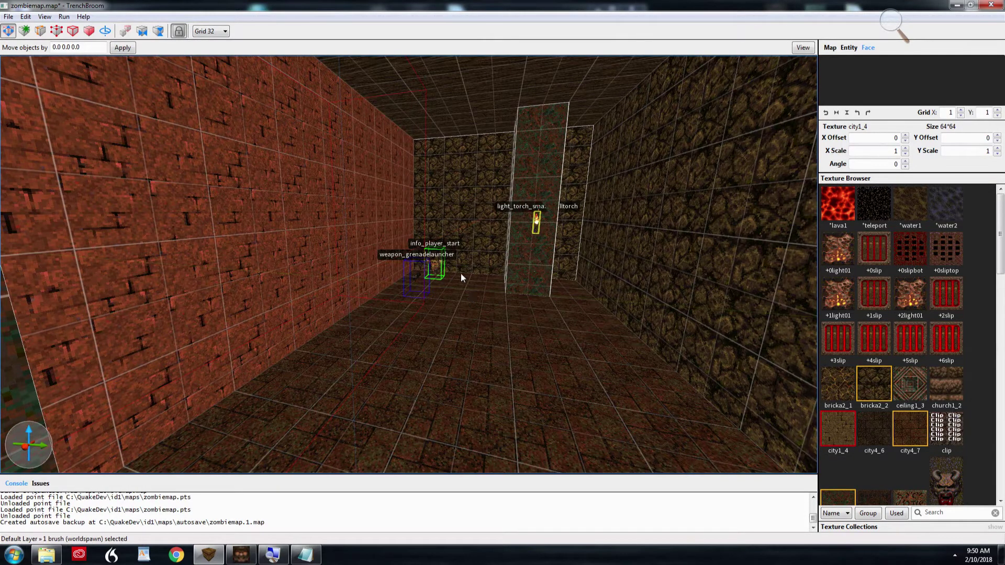
pyautogui.moveTo(498, 281)
pyautogui.mouseDown(button='right')
pyautogui.moveTo(502, 273)
pyautogui.moveTo(504, 290)
pyautogui.mouseUp(button='right')
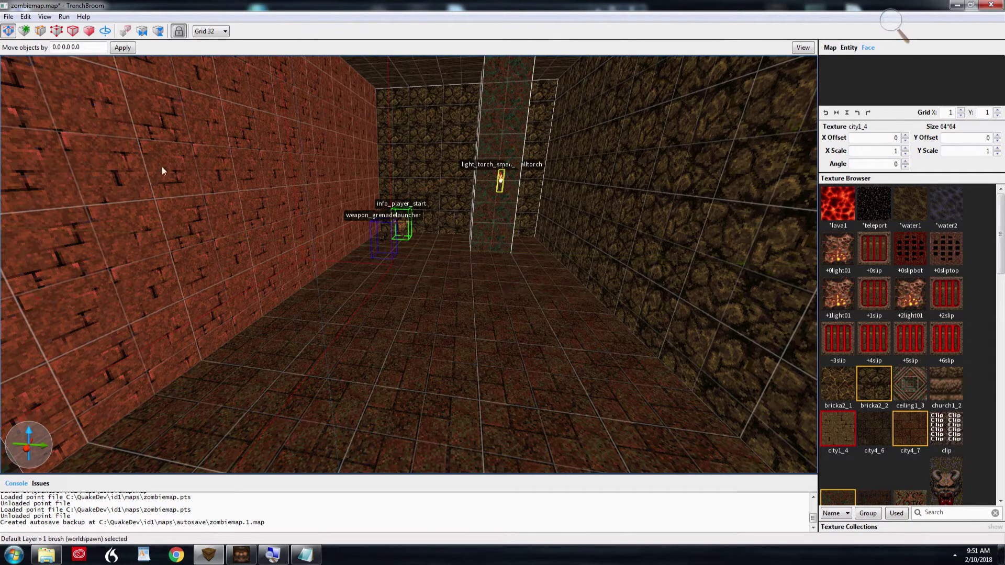
pyautogui.press('Escape')
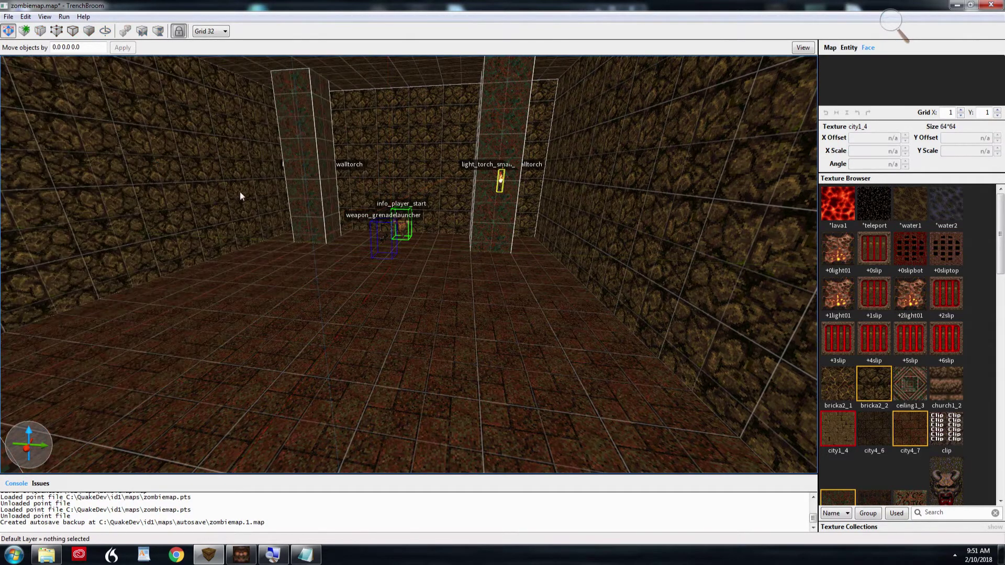
# - Turn and fly the camera past the zombie to the floor spot by the pillar for the item_armorInv
pyautogui.moveTo(156, 162)
pyautogui.mouseDown(button='right')
pyautogui.moveTo(300, 199)
pyautogui.moveTo(419, 200)
pyautogui.moveTo(421, 218)
pyautogui.moveTo(402, 208)
pyautogui.mouseUp(button='right')
pyautogui.press('w')
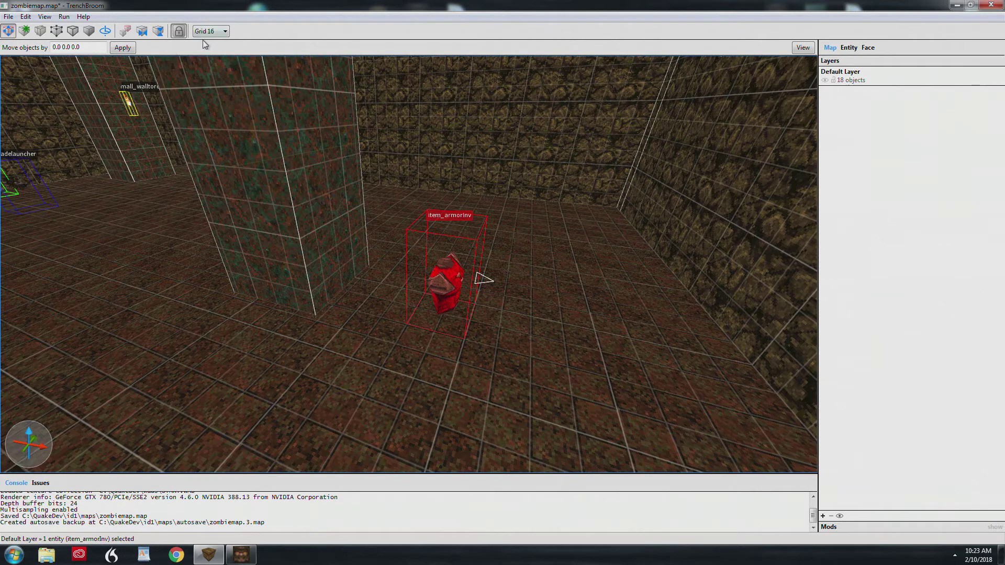
# - Refine the grid to 4, nudge the armor up one step, and duplicate it just to its left
pyautogui.hotkey('ctrl', '-')
pyautogui.hotkey('ctrl', '-')
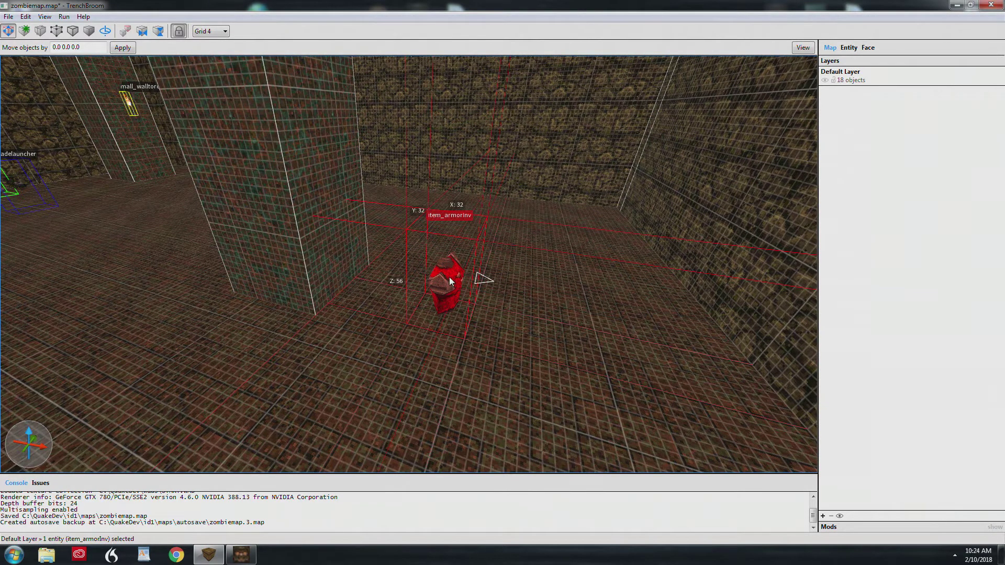
pyautogui.press('pageup')
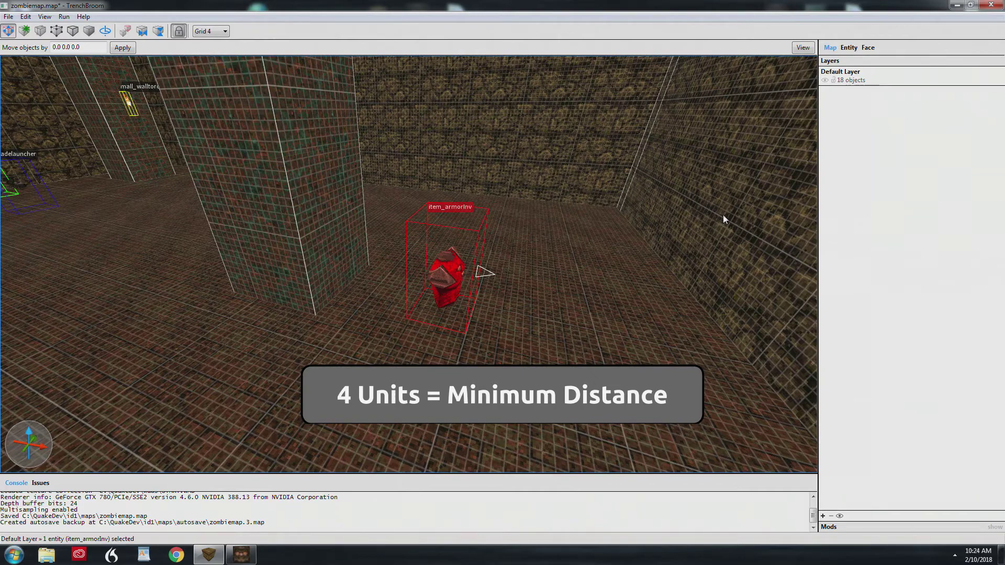
pyautogui.keyDown('alt'); pyautogui.moveTo(546, 346); pyautogui.dragTo(488, 350, button='right'); pyautogui.keyUp('alt')
pyautogui.keyDown('ctrl'); pyautogui.moveTo(433, 253); pyautogui.dragTo(337, 248); pyautogui.keyUp('ctrl')
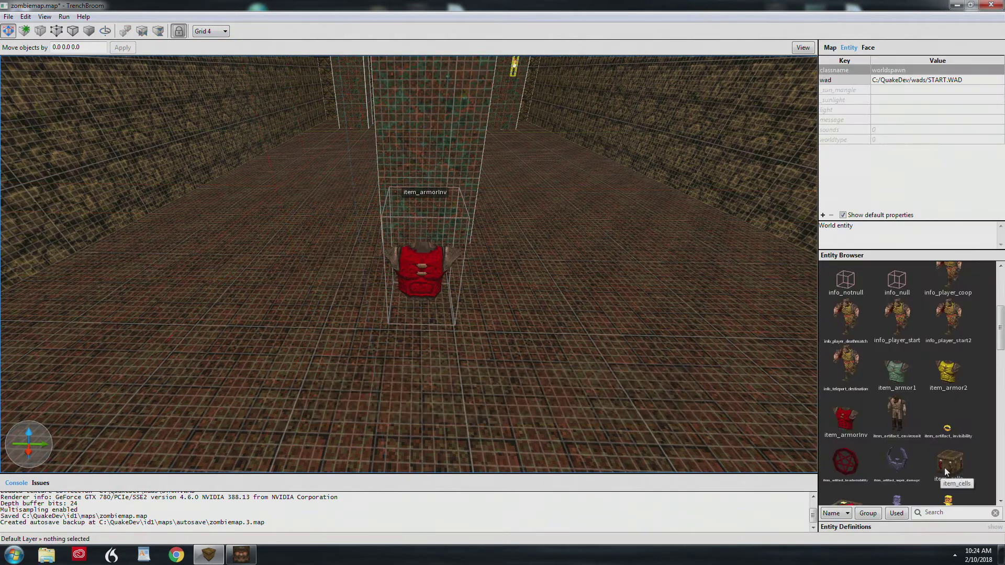
# - Add an item_cells crate and an info_player_start beside the armor, then undo both
pyautogui.moveTo(945, 467); pyautogui.dragTo(377, 322)
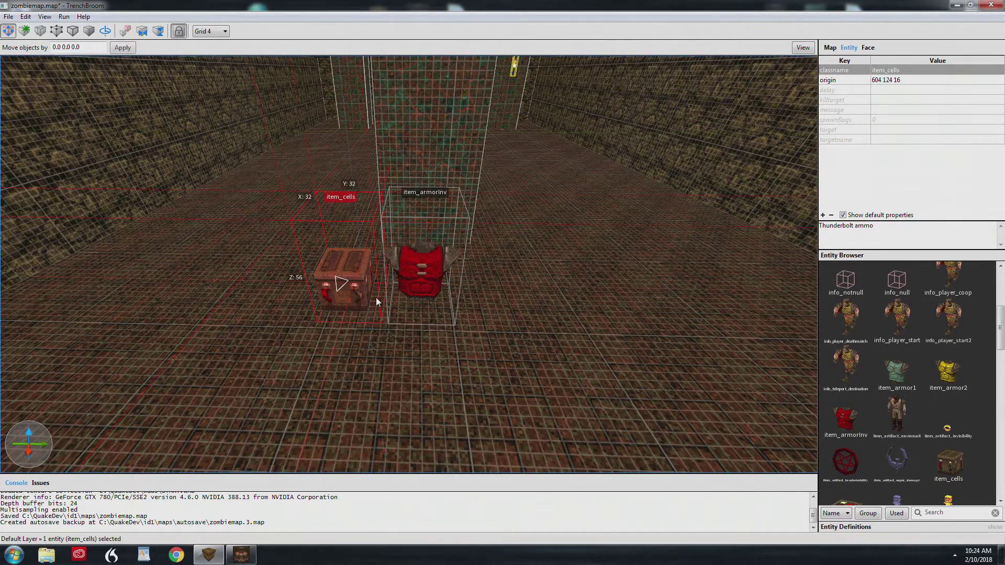
pyautogui.moveTo(381, 300)
pyautogui.mouseDown(button='right')
pyautogui.moveTo(372, 334)
pyautogui.moveTo(375, 317)
pyautogui.mouseUp(button='right')
pyautogui.scroll(4, 374, 327)
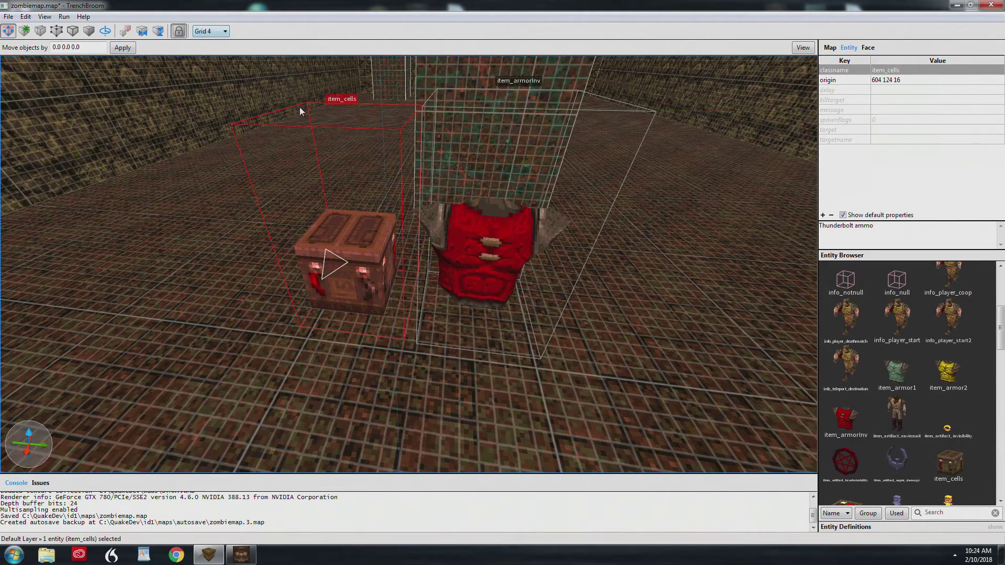
pyautogui.scroll(-6, 403, 275)
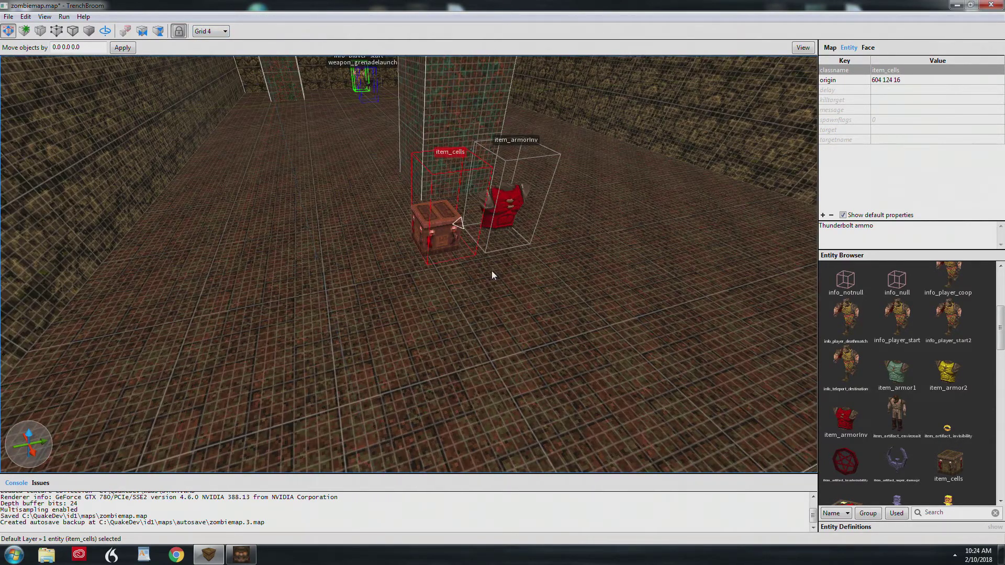
pyautogui.moveTo(576, 312); pyautogui.dragTo(326, 297)
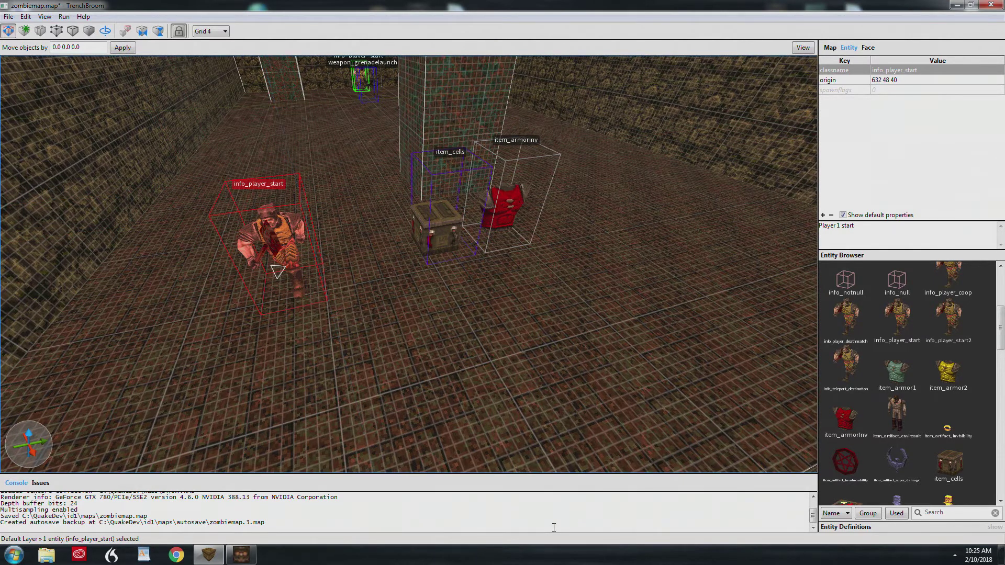
pyautogui.hotkey('ctrl', 'z')
pyautogui.hotkey('ctrl', 'z')
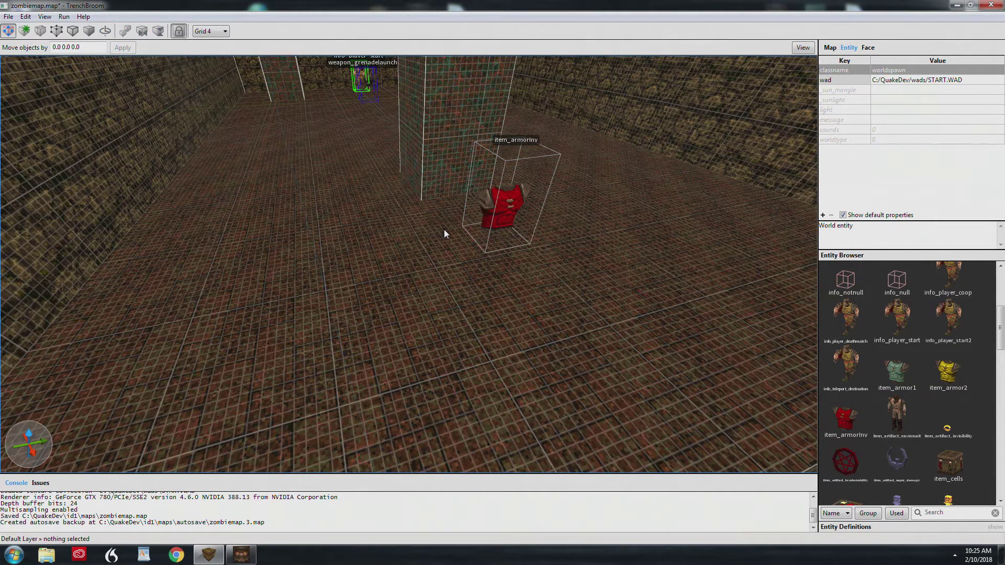
# - Bring up Compiling Gui and check that its Quake launch argument is +developer 1
pyautogui.moveTo(249, 556)
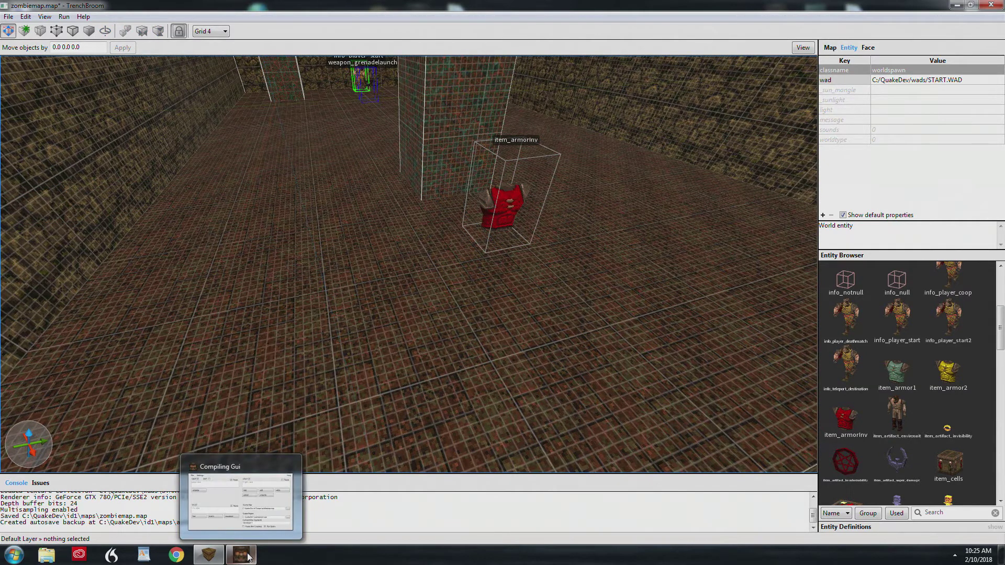
pyautogui.click(248, 556)
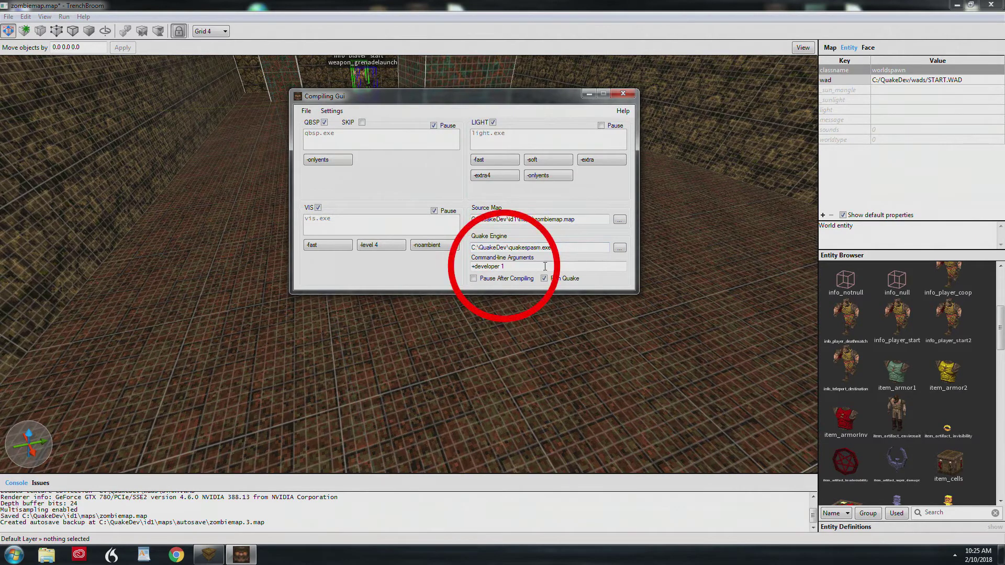
pyautogui.moveTo(524, 267); pyautogui.dragTo(460, 269)
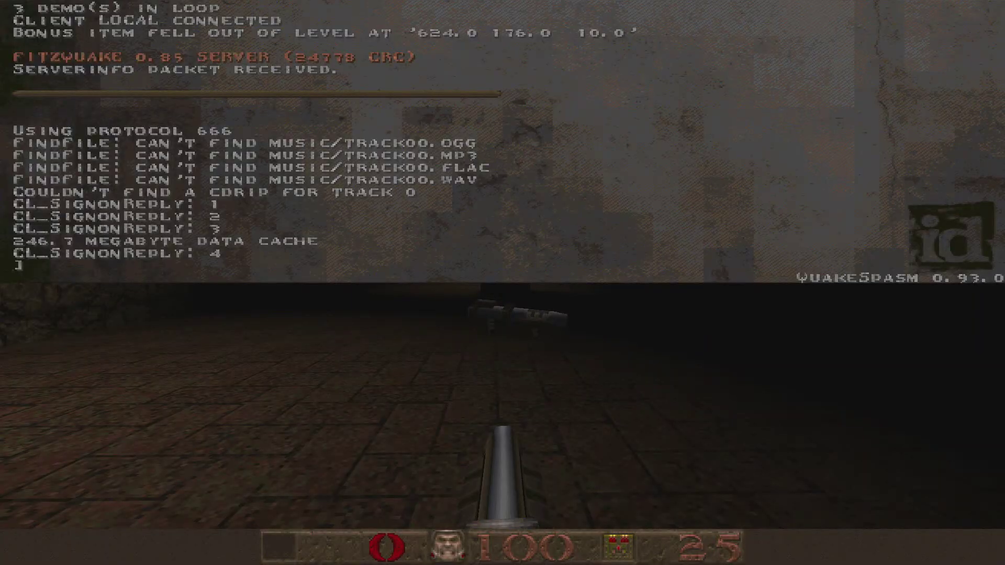
# - Scroll back through the QuakeSpasm console to find the warning that a bonus item fell out of the level
pyautogui.press('pageup')
pyautogui.scroll(9, 497, 137)
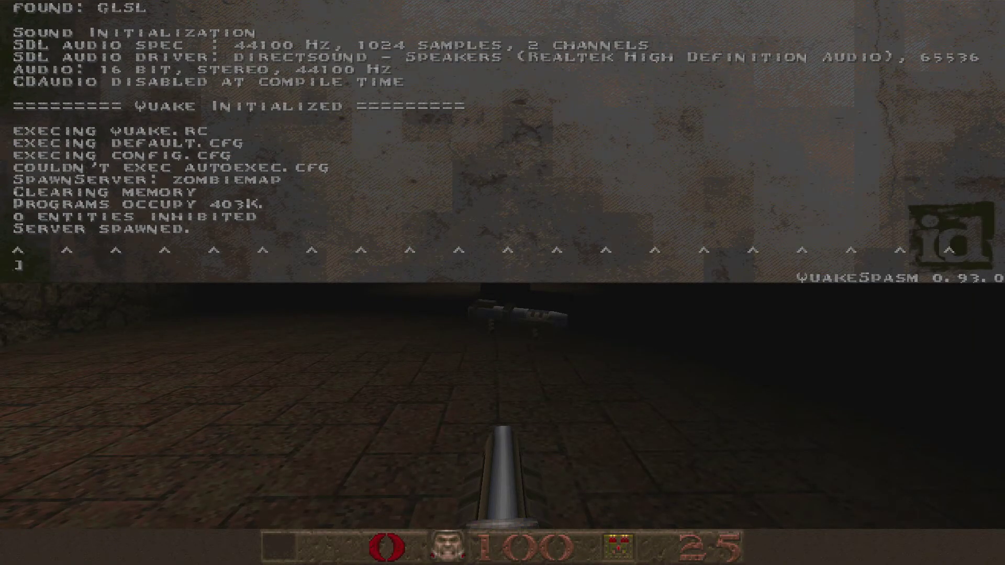
pyautogui.scroll(-4, 496, 137)
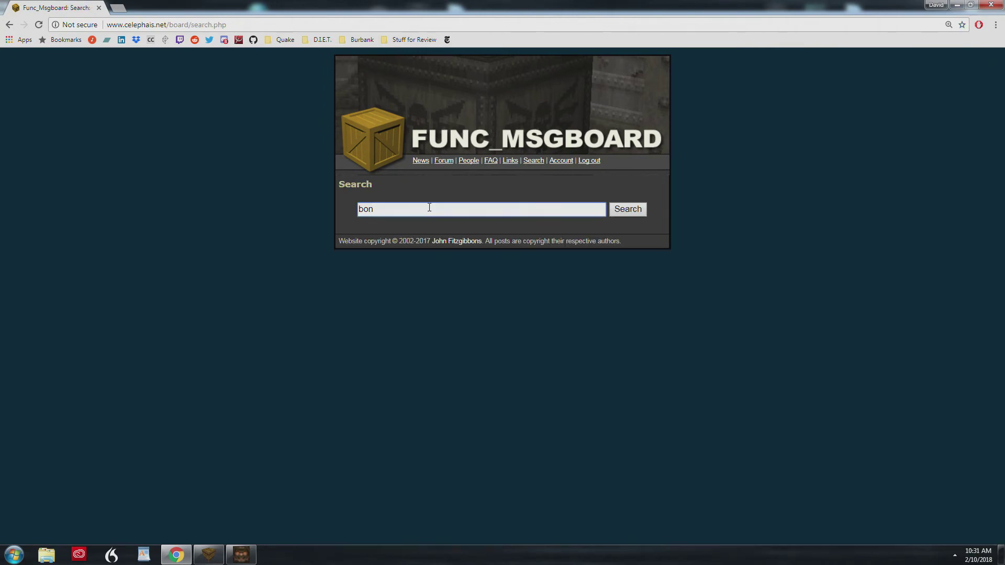
# - Search Func_Msgboard for 'bonus item', then view the forum's thread list
pyautogui.write('us item')
pyautogui.press('Return')
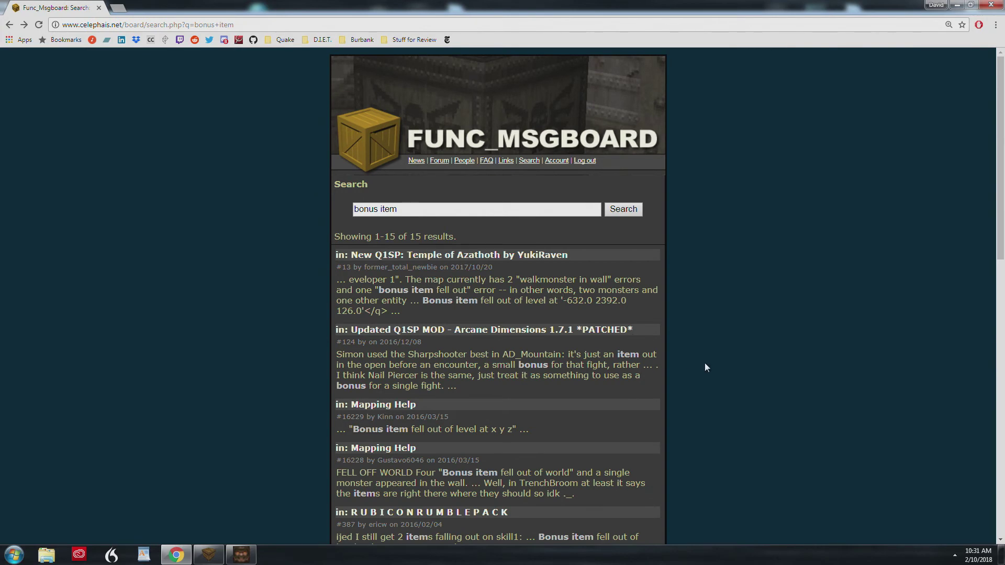
pyautogui.click(440, 161)
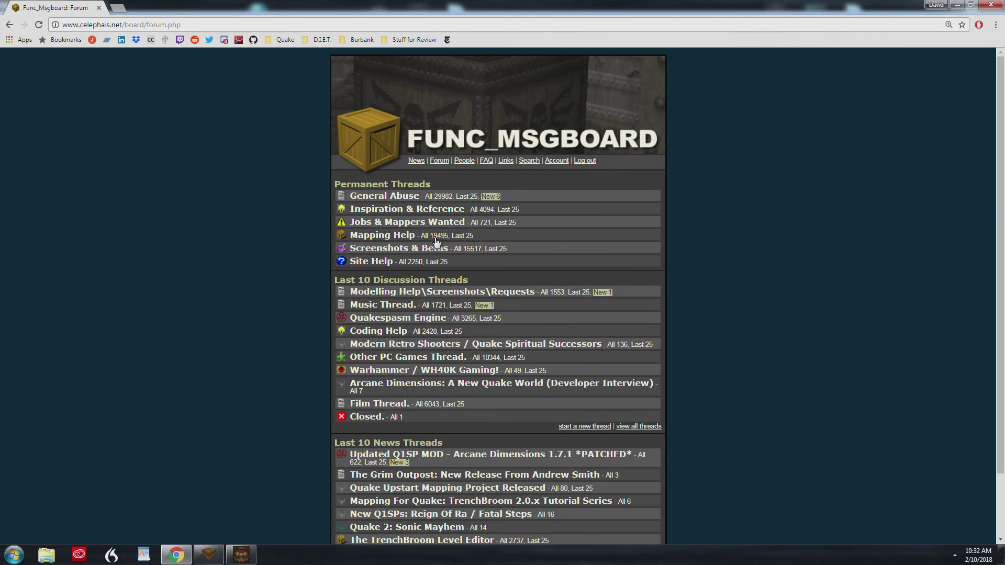